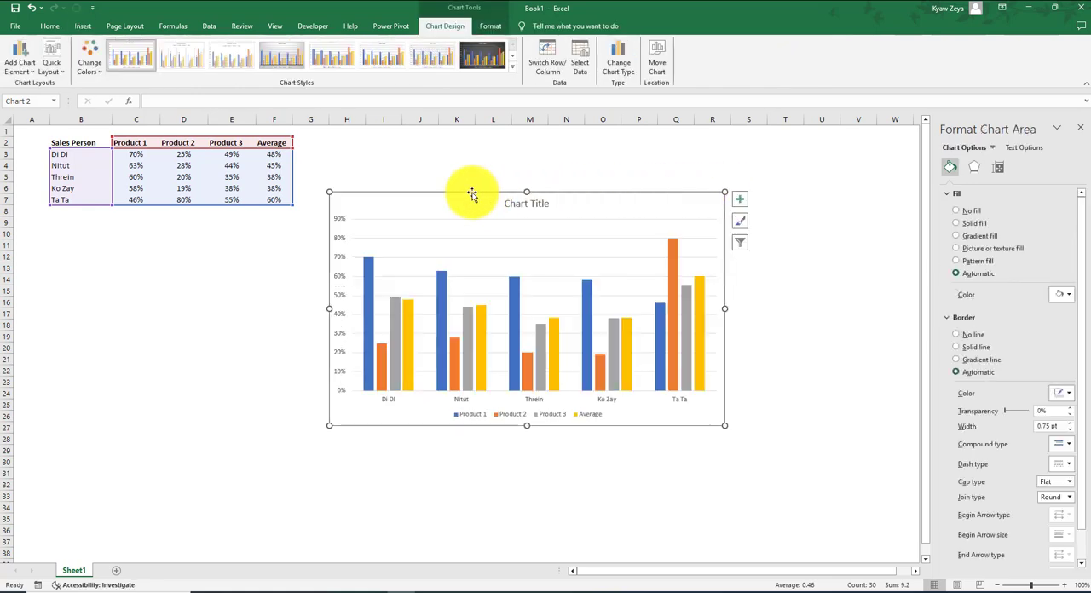
Move the chart up closer to the data table and change the Average series to the Scatter chart type.
drag(470, 194, 462, 157)
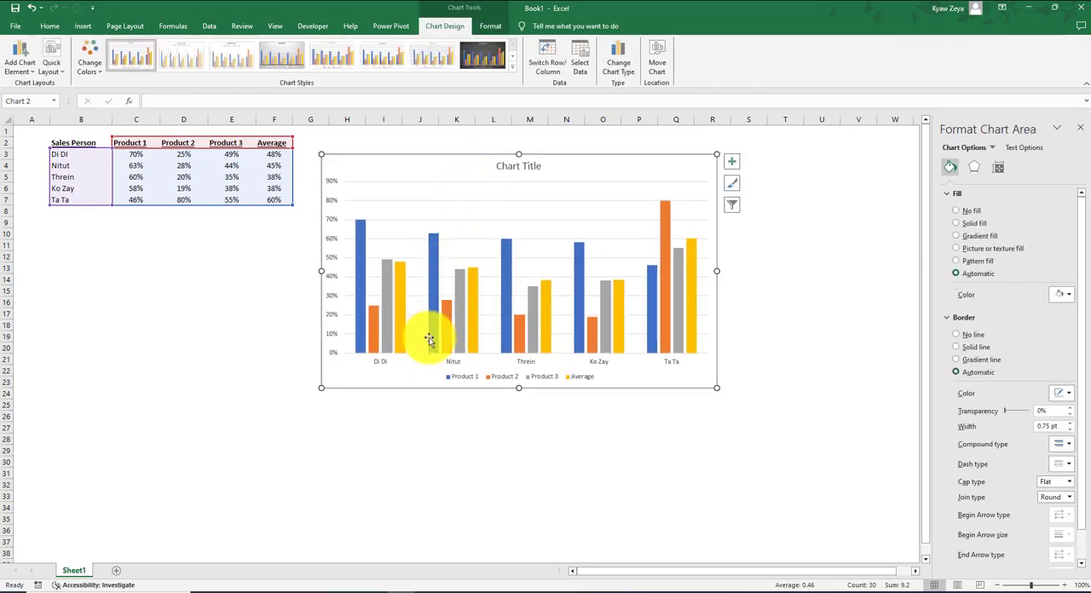
click(399, 281)
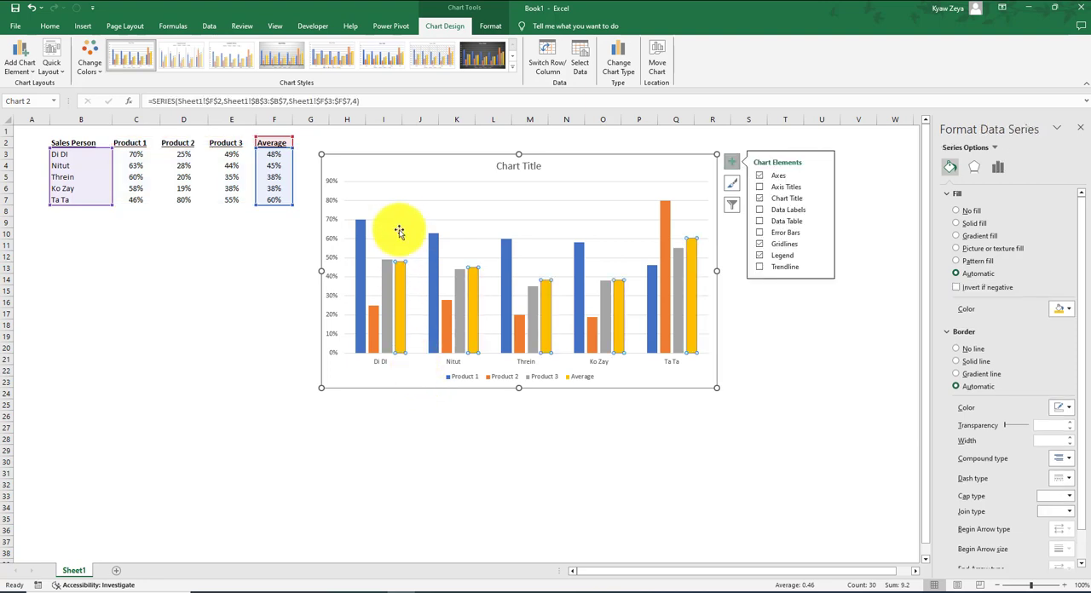
click(397, 215)
click(396, 269)
right_click(396, 270)
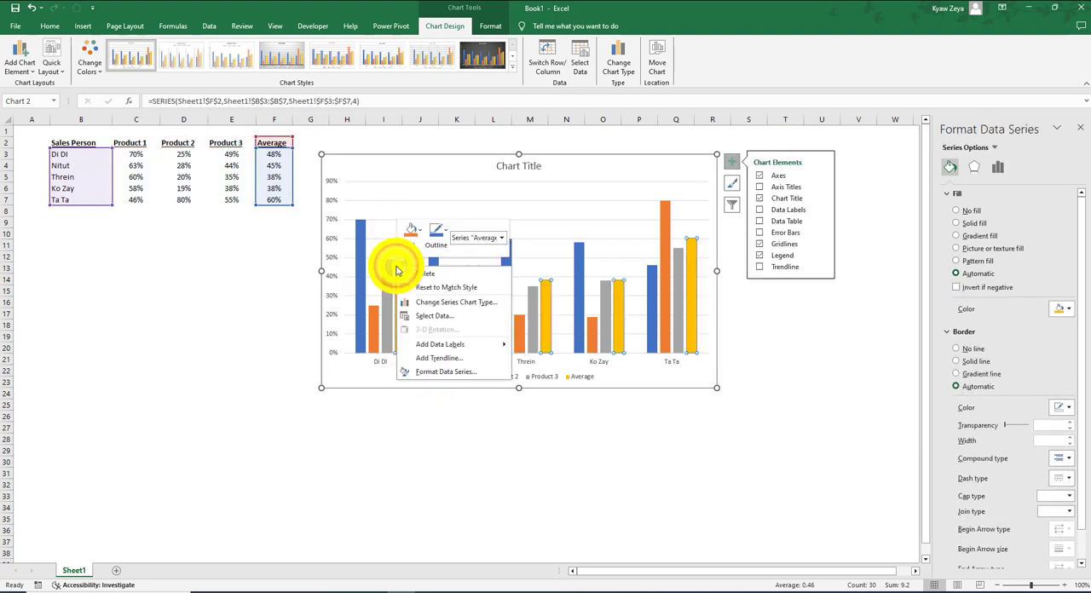
click(455, 305)
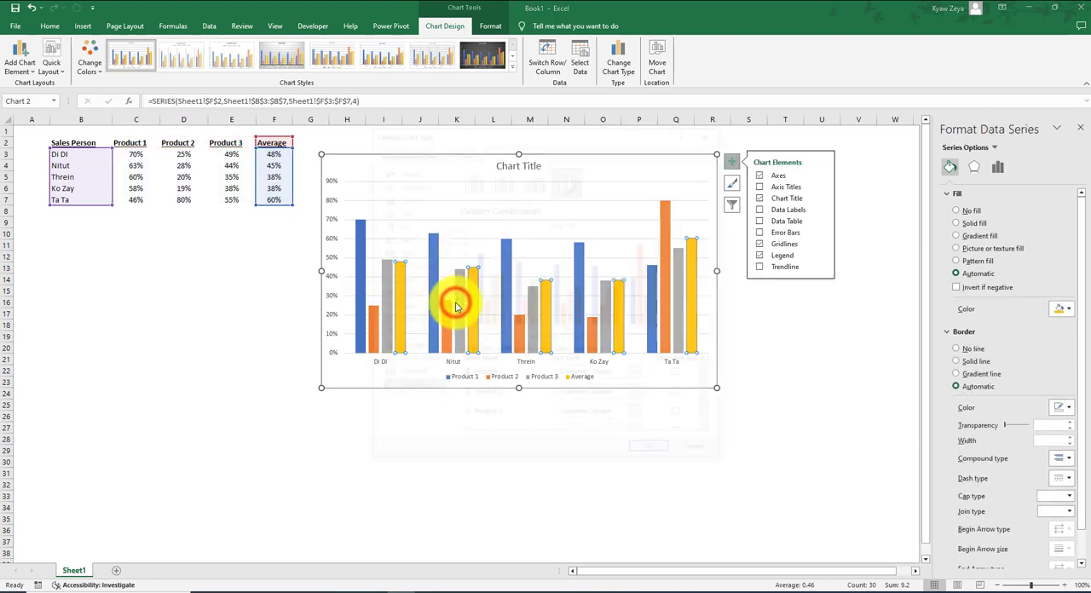
scroll(643, 428, down, 1)
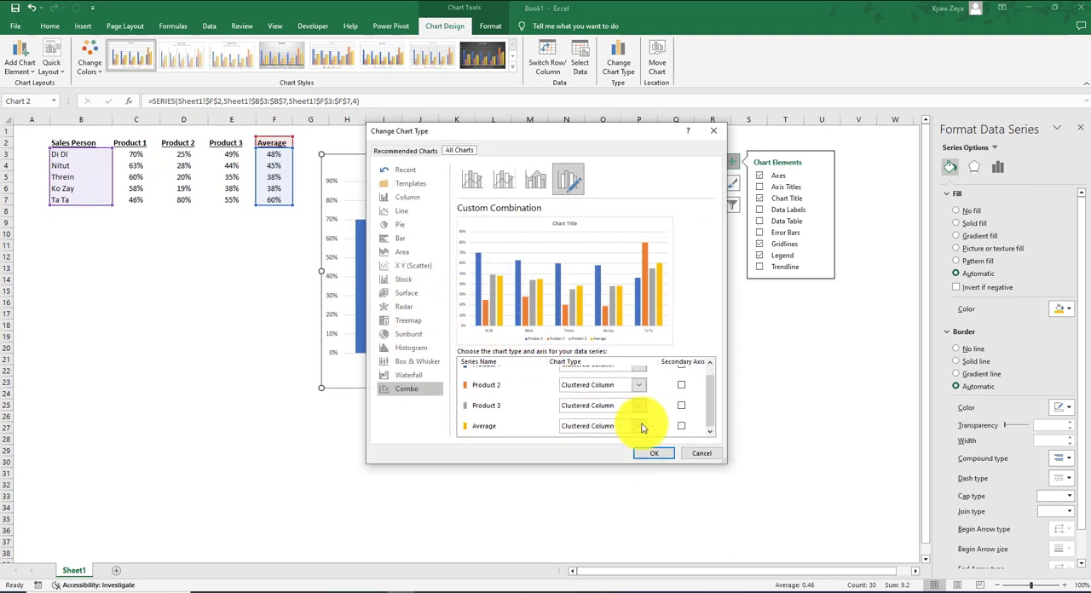
click(639, 426)
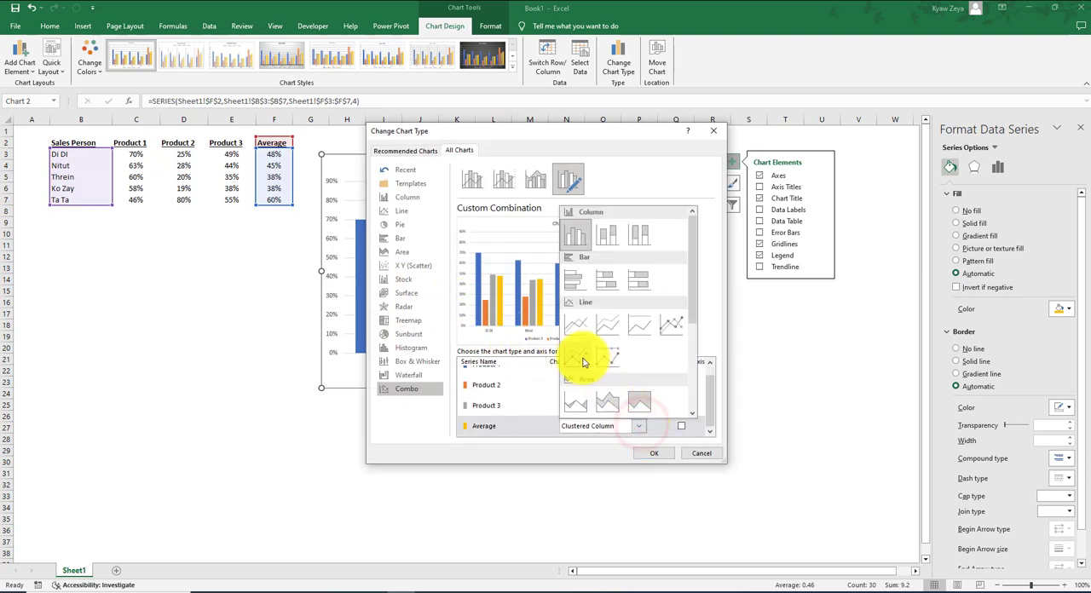
click(571, 324)
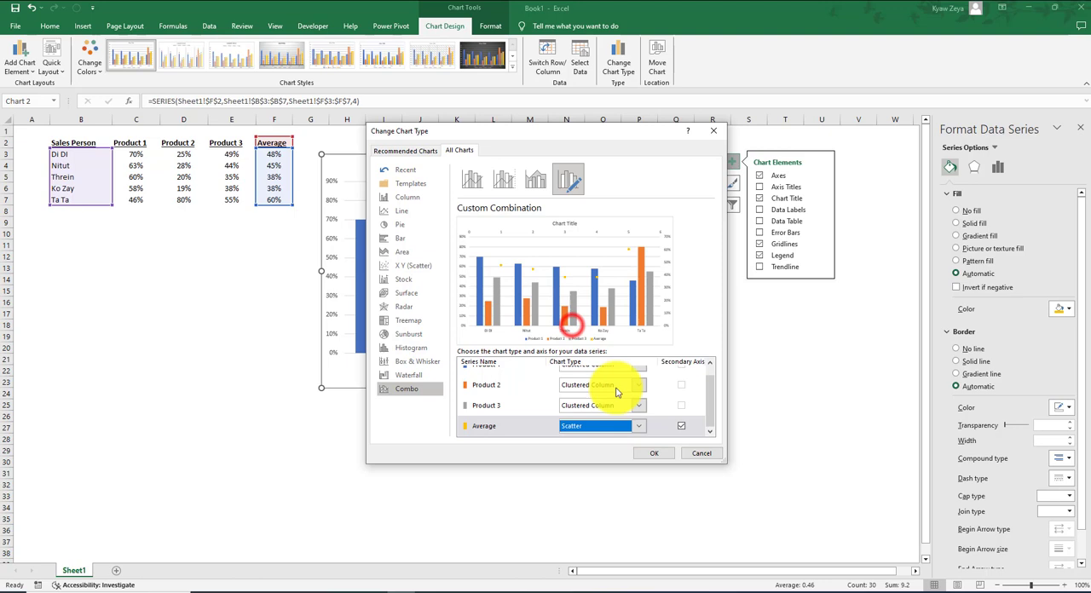
click(658, 454)
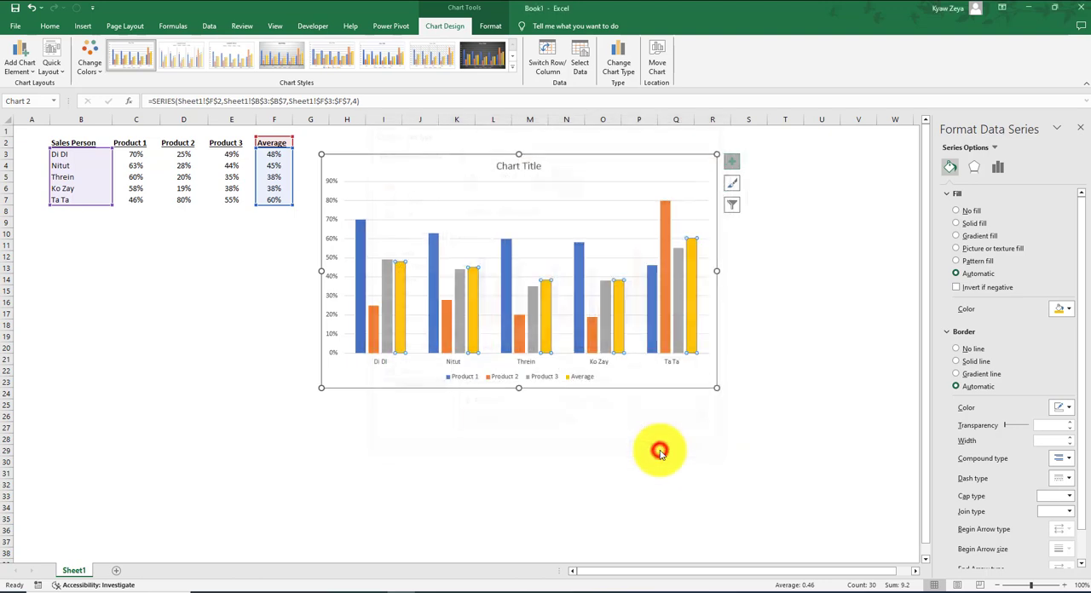
Add error bars to the Average series and delete the vertical ones.
click(401, 244)
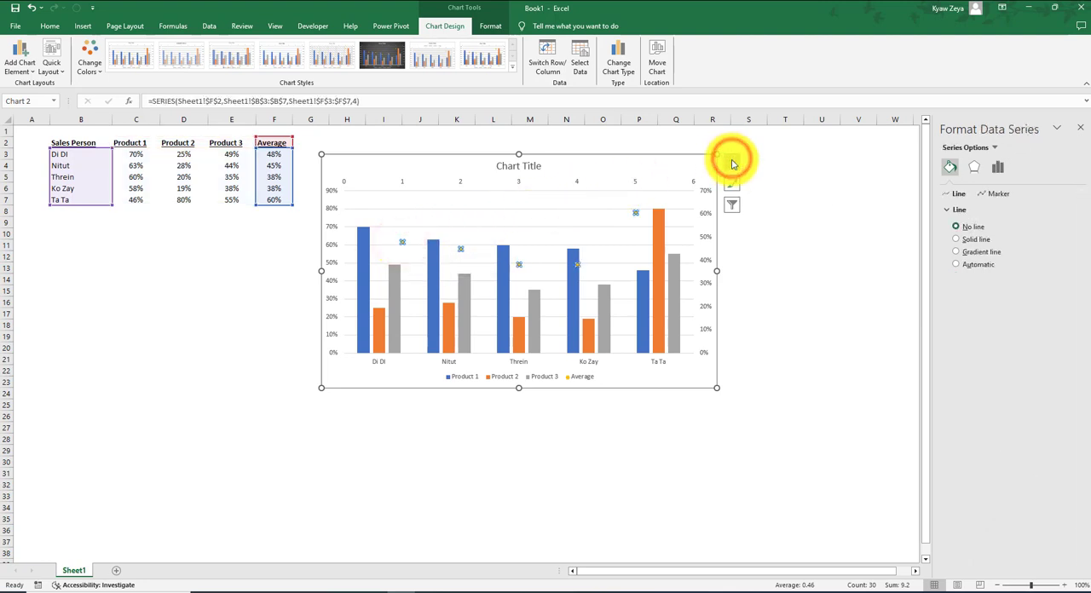
click(732, 162)
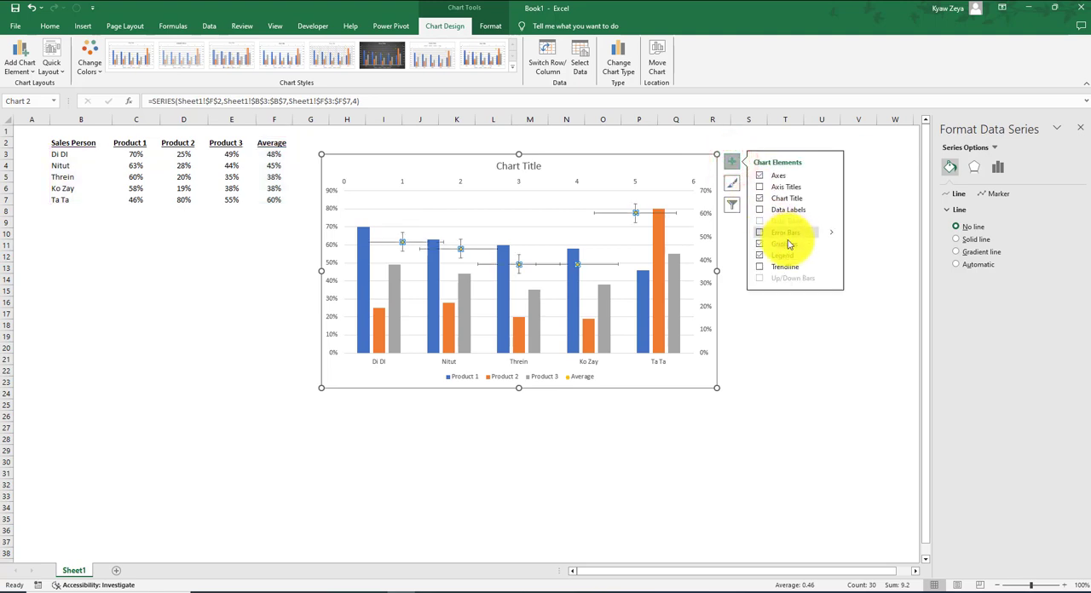
click(787, 232)
click(407, 248)
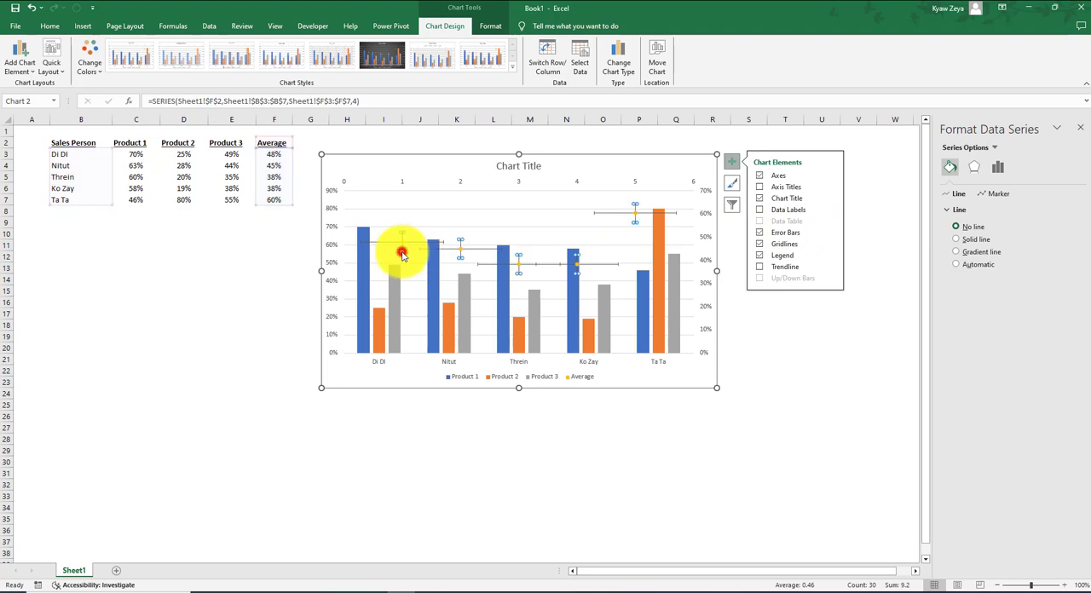
key(Escape)
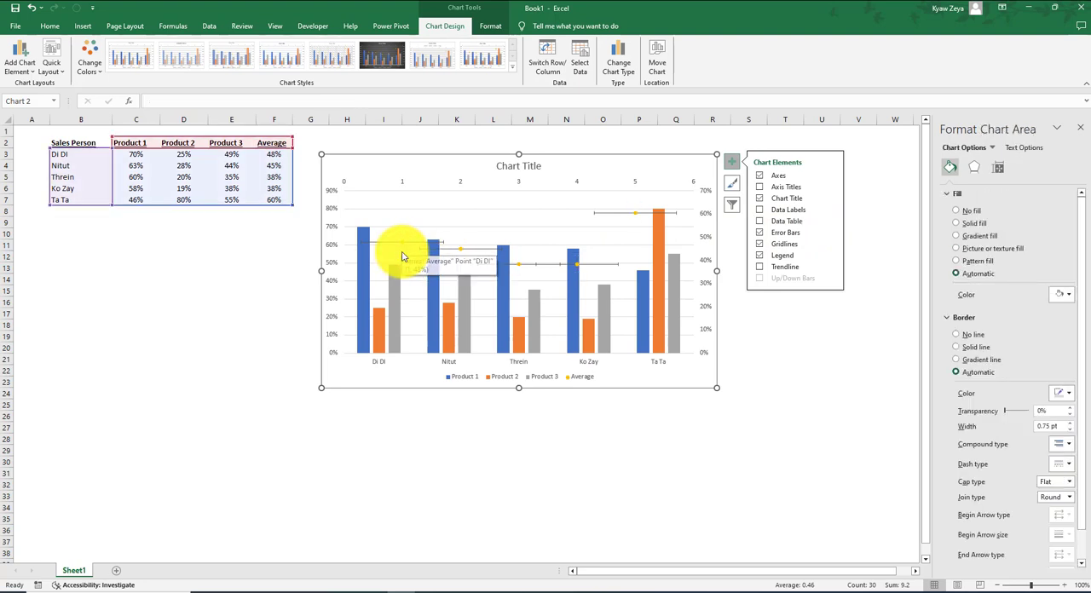
Set the horizontal error bars of the Average series to a percentage amount of 10 with the No Cap end style.
click(403, 257)
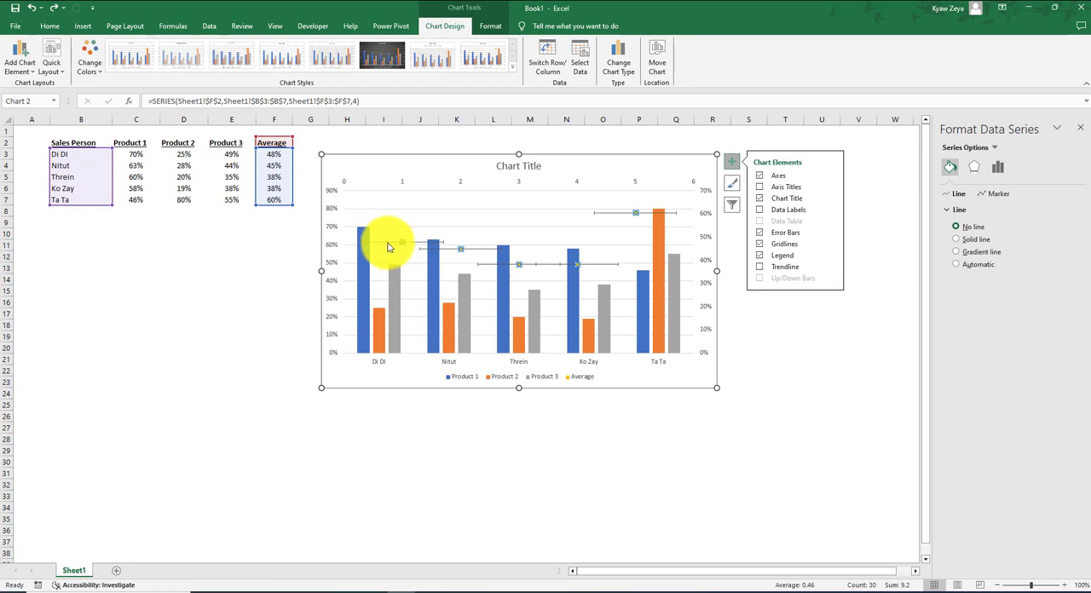
click(388, 247)
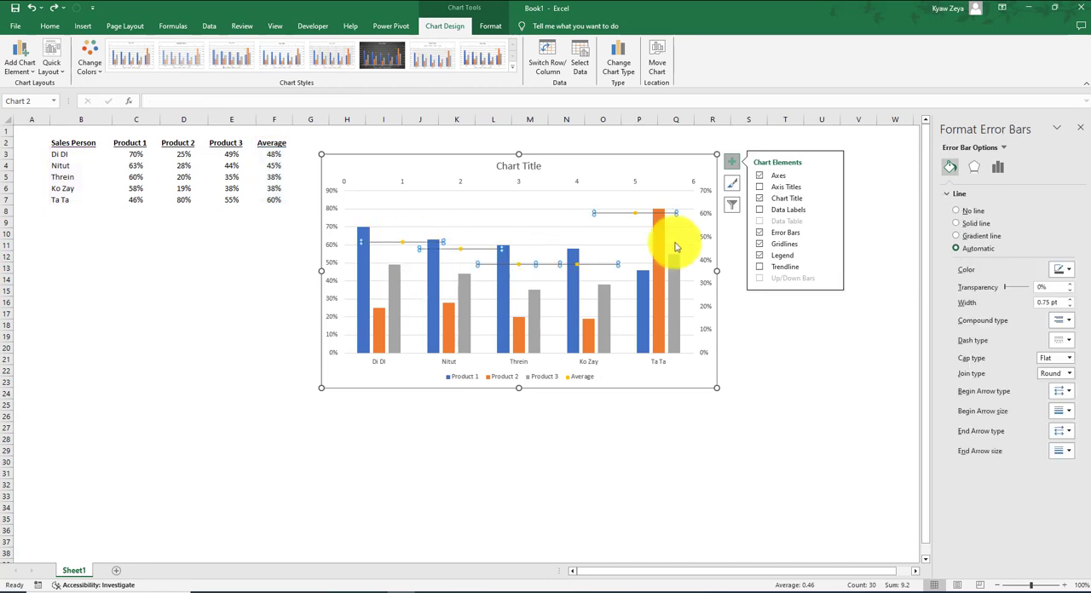
click(833, 234)
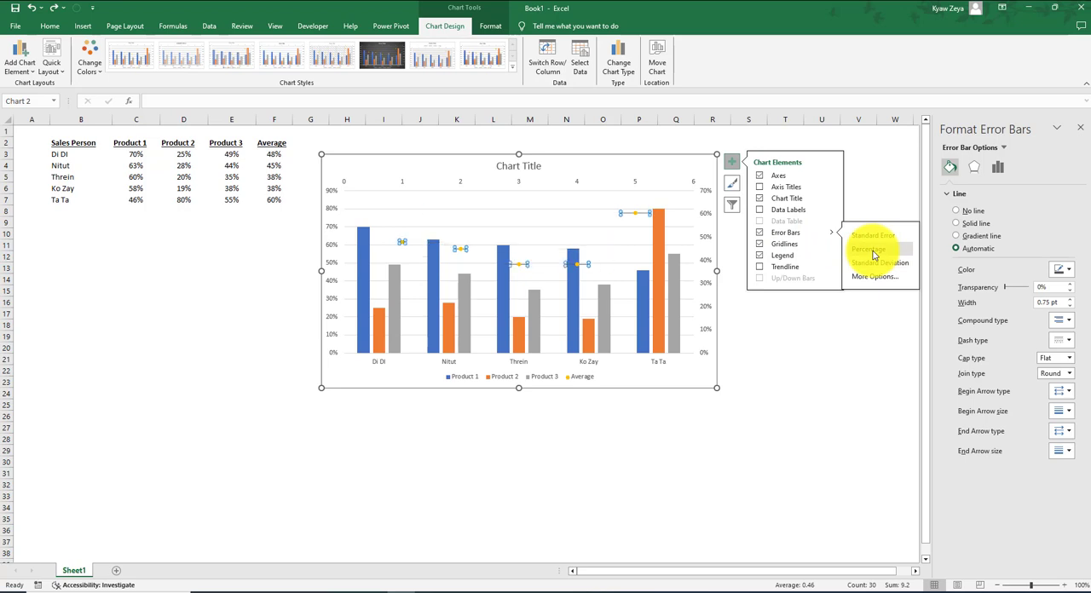
click(873, 254)
click(1000, 169)
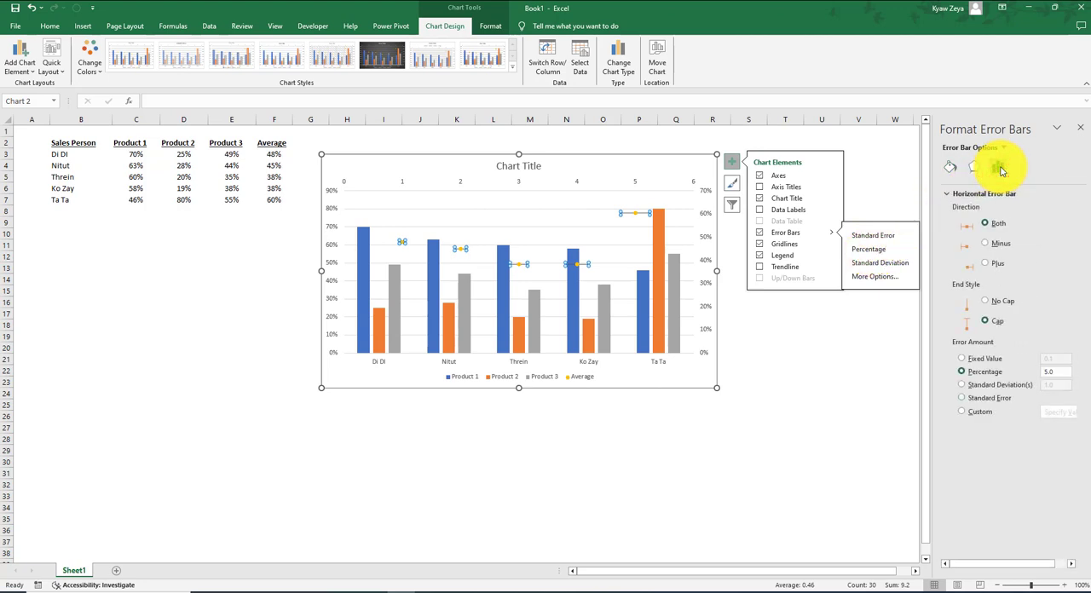
double_click(1060, 373)
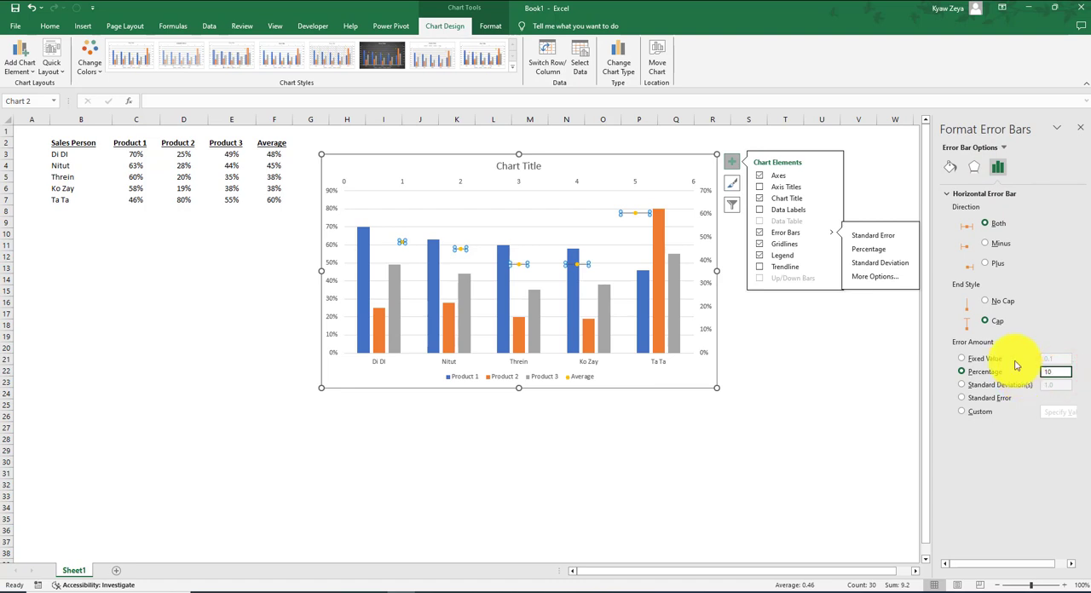
click(986, 301)
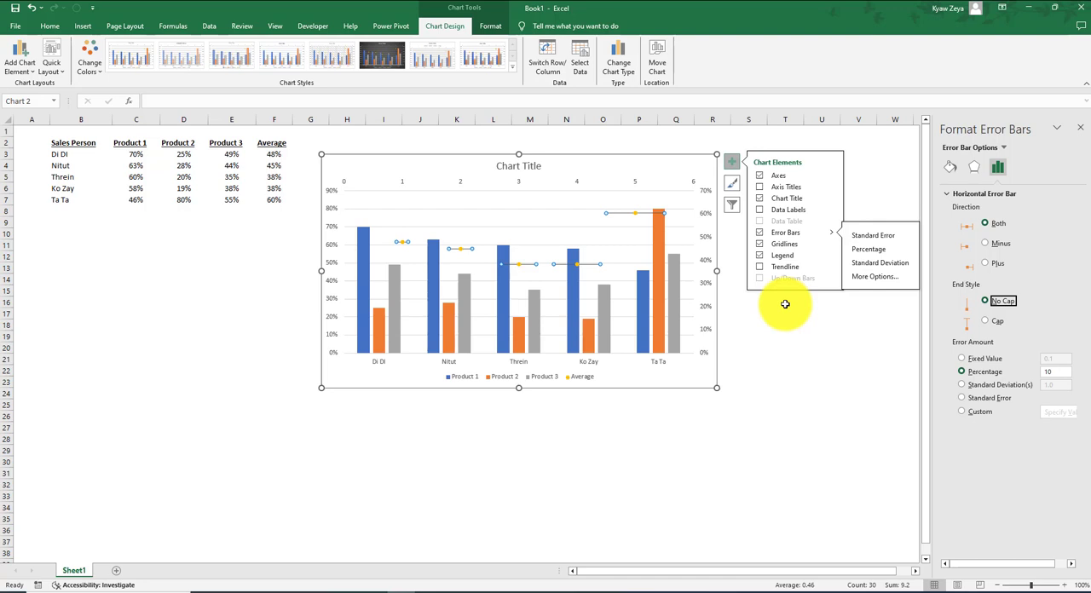
Reopen the format options of the Average series' horizontal error bars and set their error amount to a fixed value of 0.7.
click(459, 249)
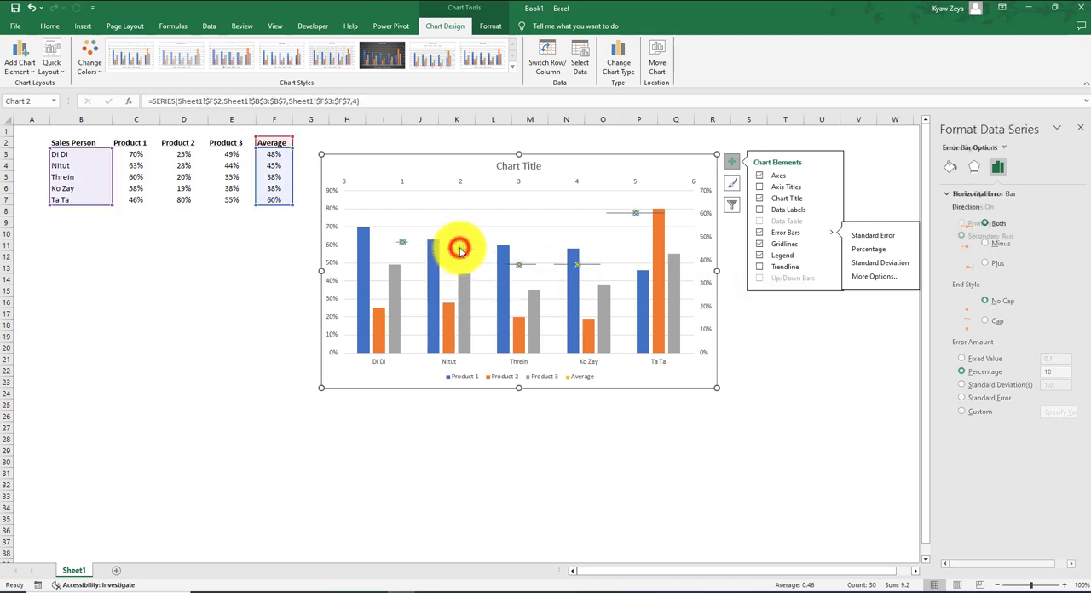
click(632, 591)
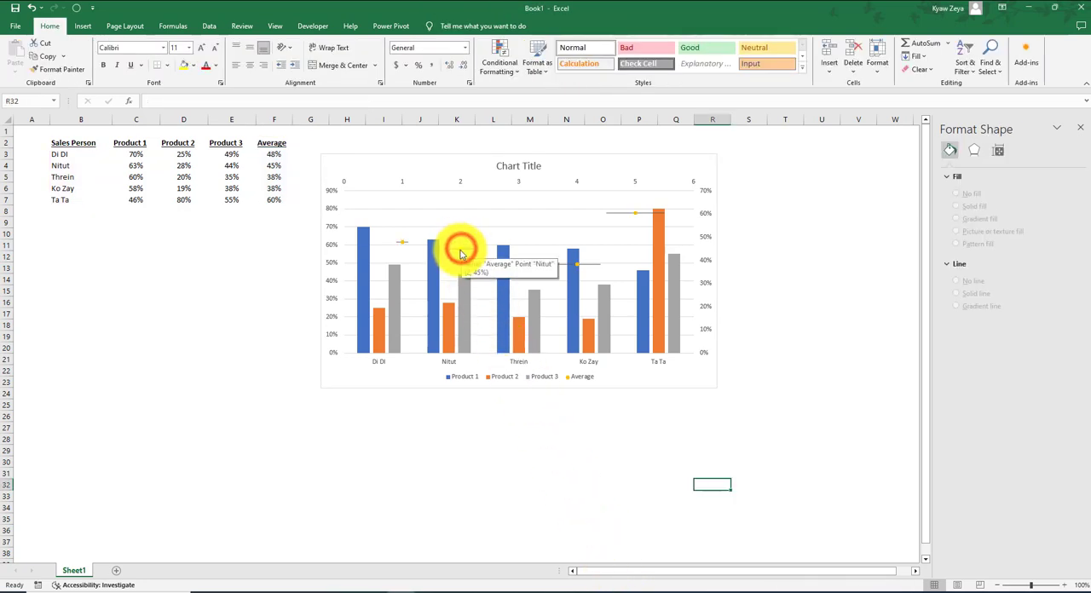
click(463, 249)
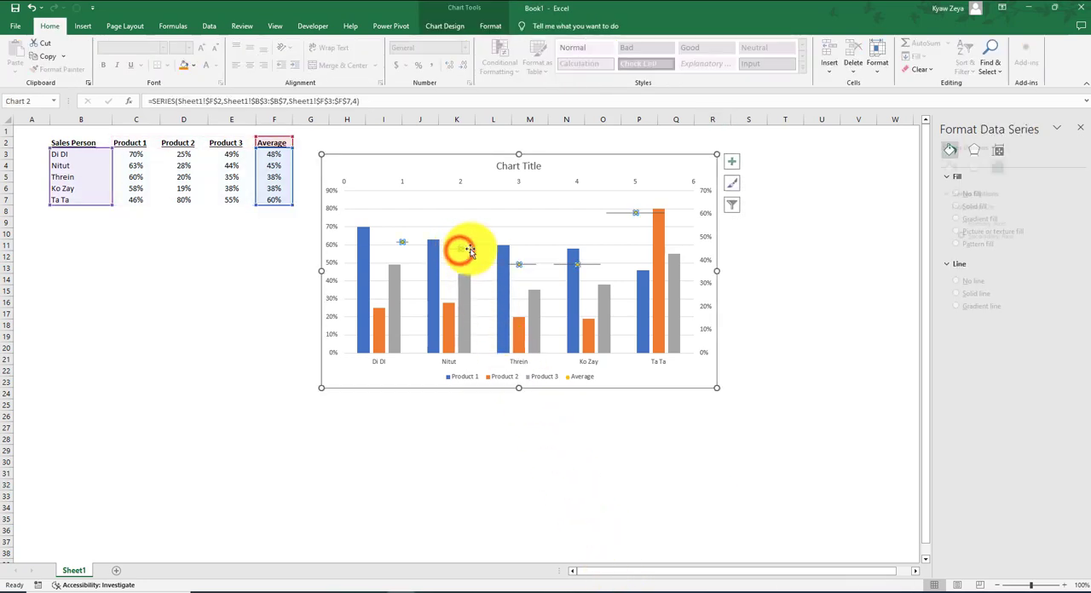
click(998, 167)
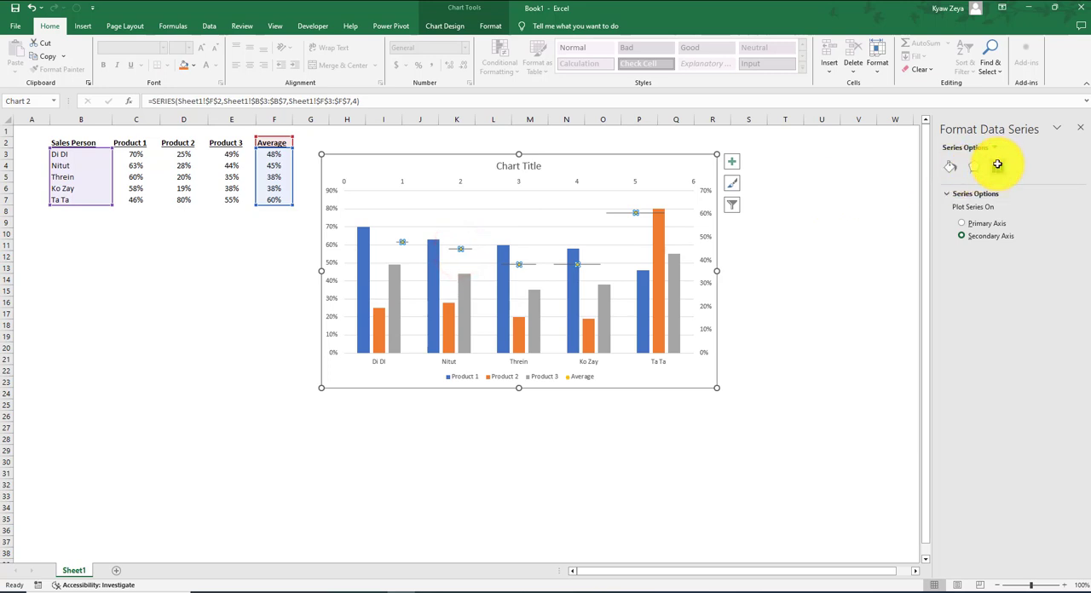
click(731, 161)
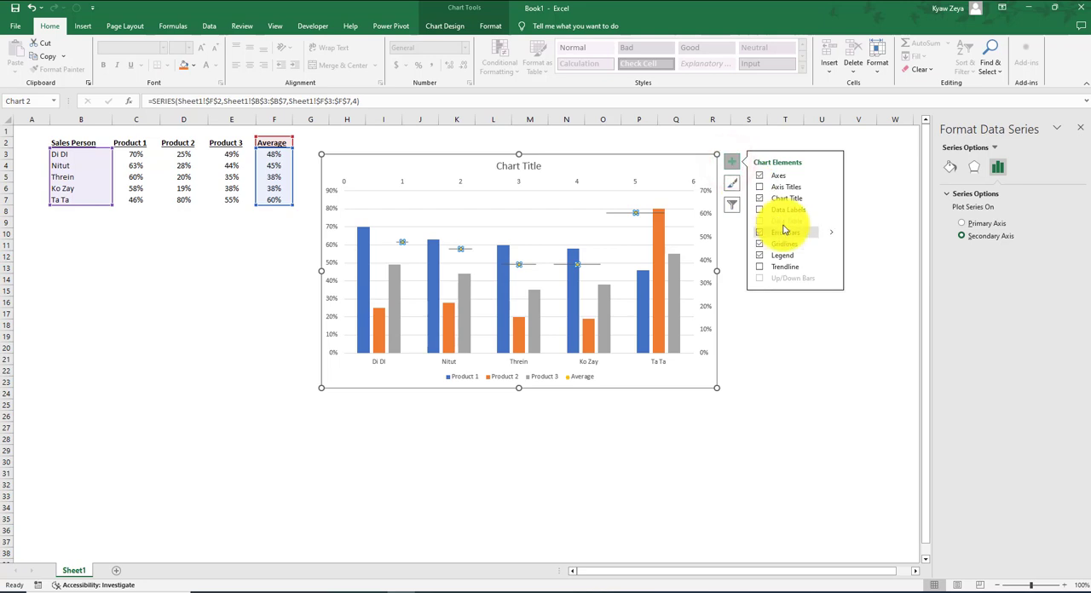
click(832, 232)
click(875, 277)
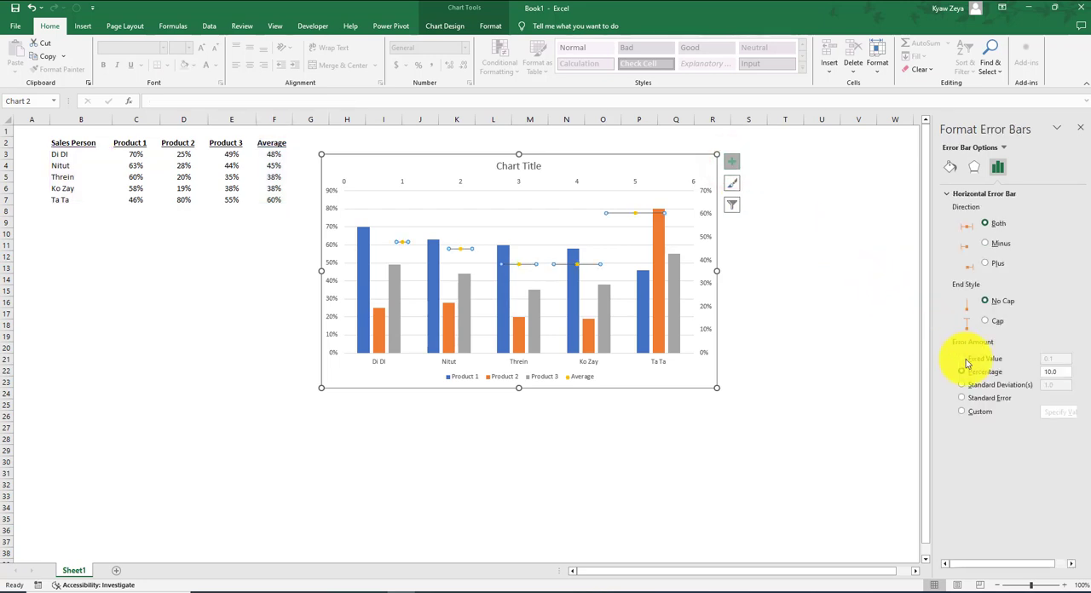
click(965, 358)
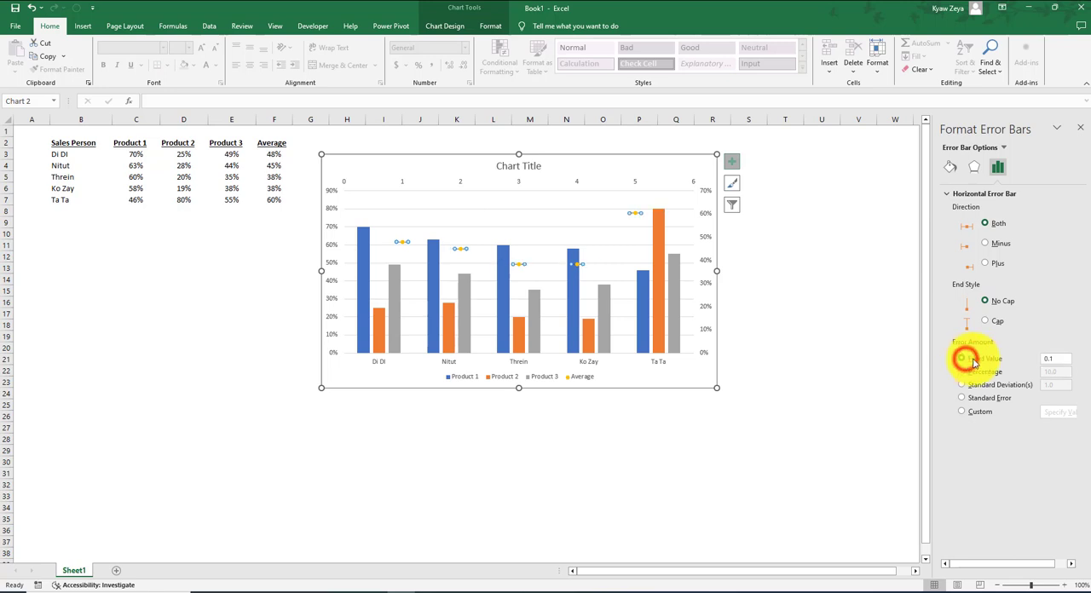
click(1057, 359)
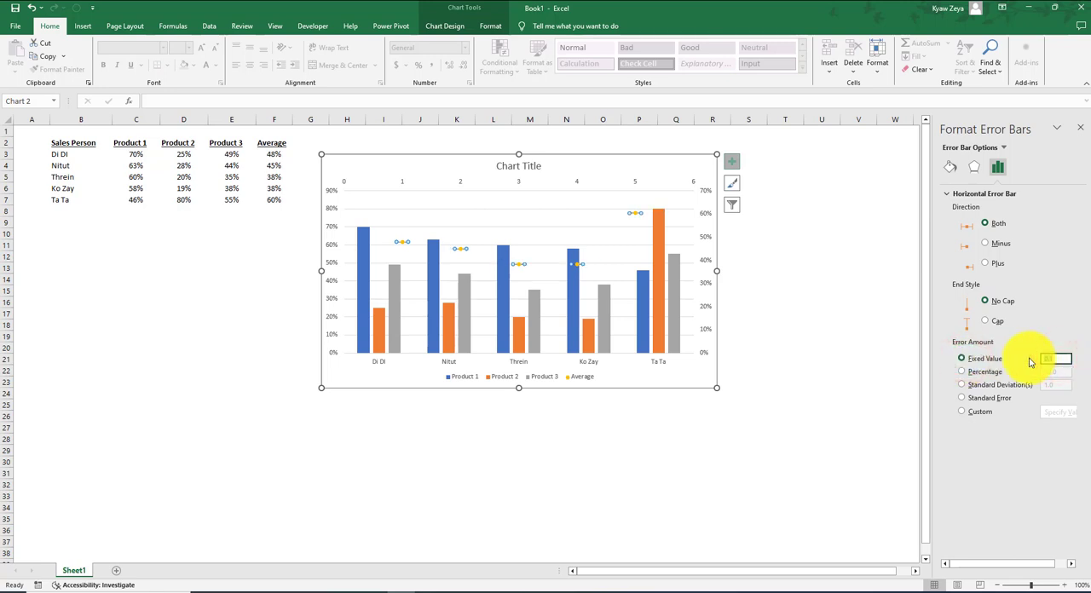
text(0.4)
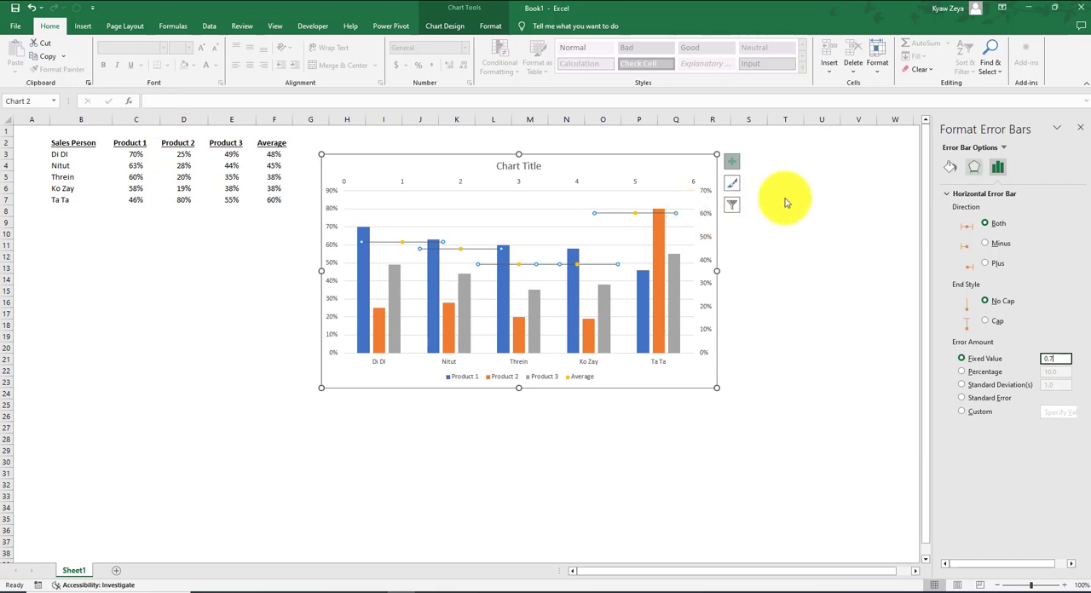
Format the horizontal error bars as a solid red line with the Dash dash type.
click(949, 167)
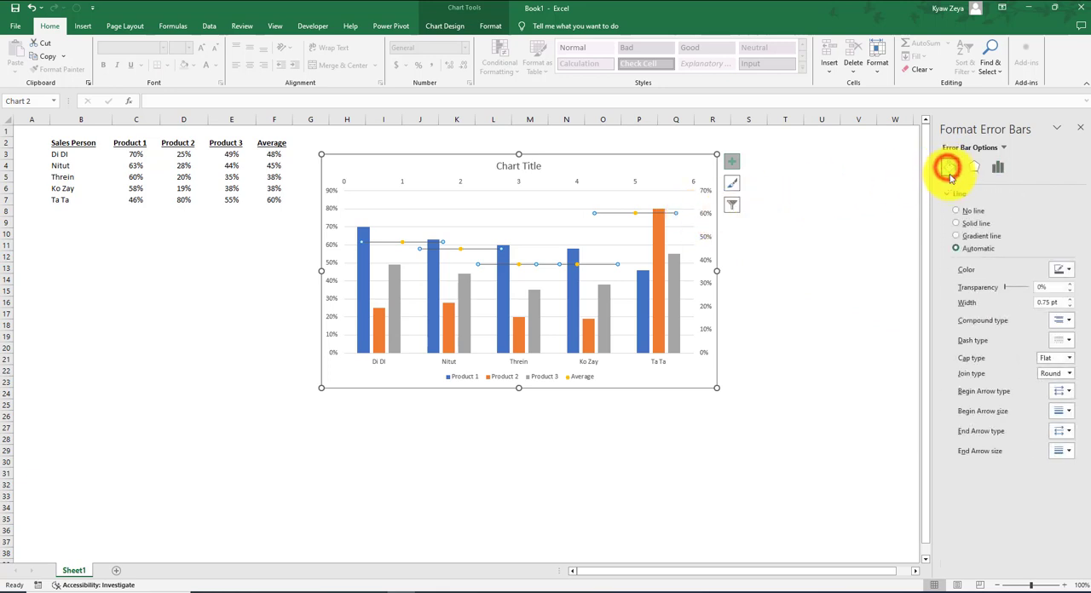
click(967, 223)
click(1065, 271)
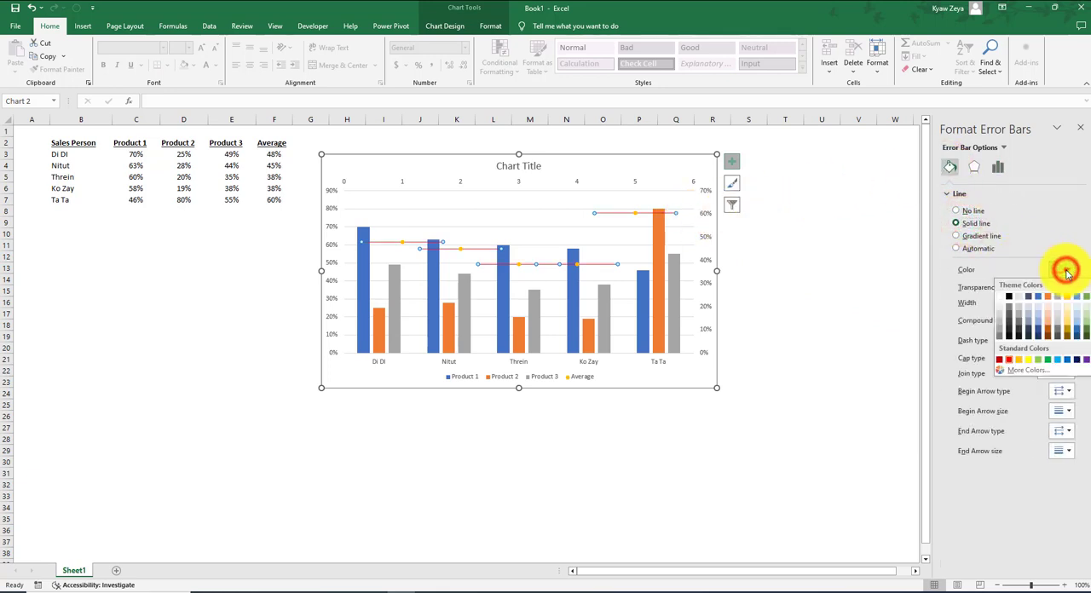
click(1064, 272)
click(1065, 340)
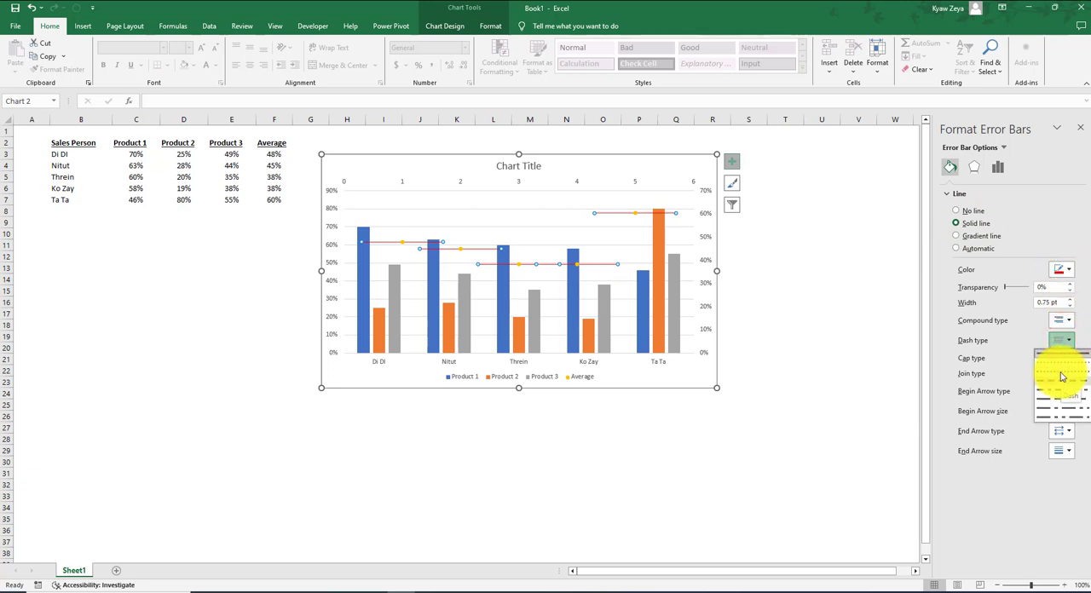
click(1062, 377)
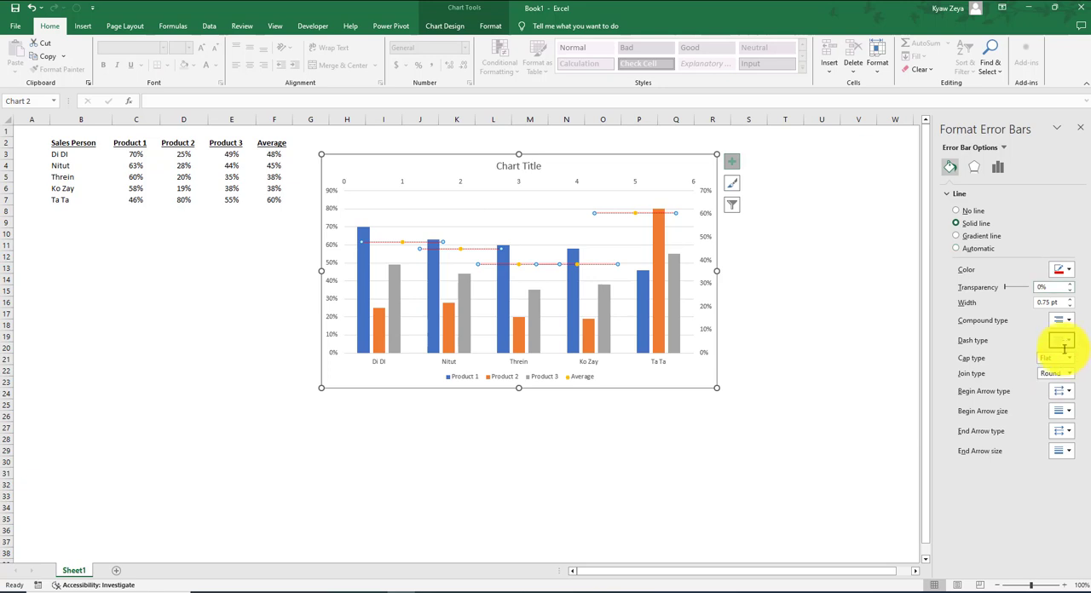
Increase the line width of the horizontal error bars to 2.25 pt.
click(1071, 300)
click(1072, 300)
click(1071, 300)
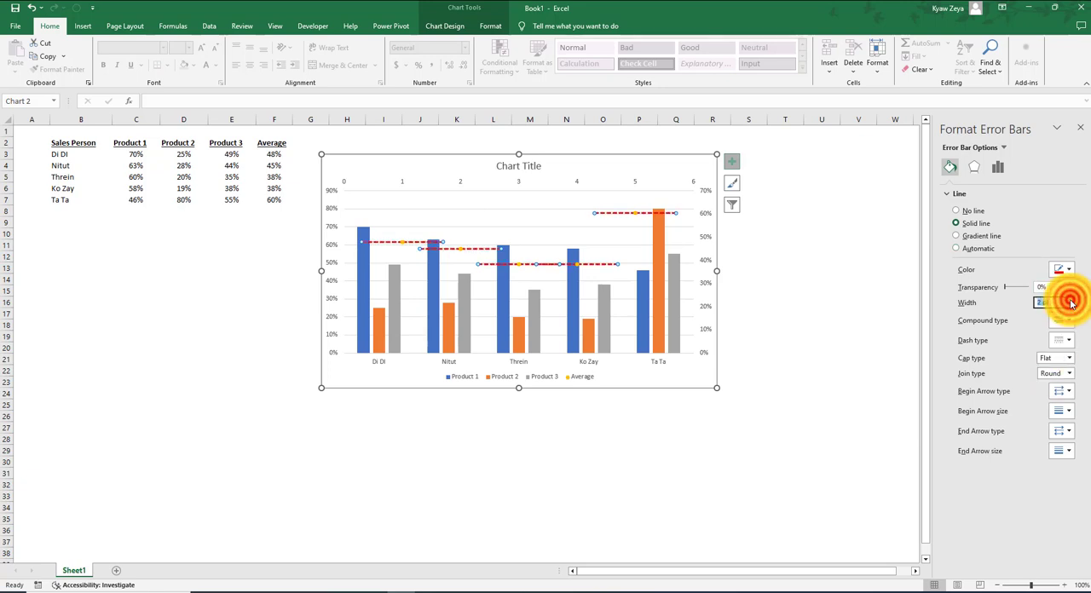
click(1072, 300)
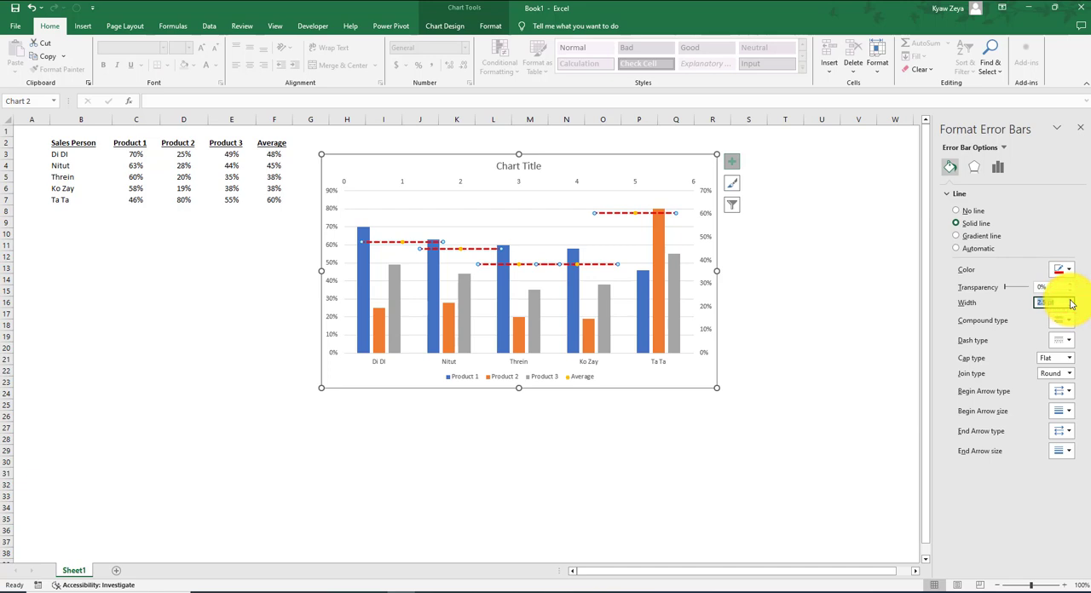
click(1072, 301)
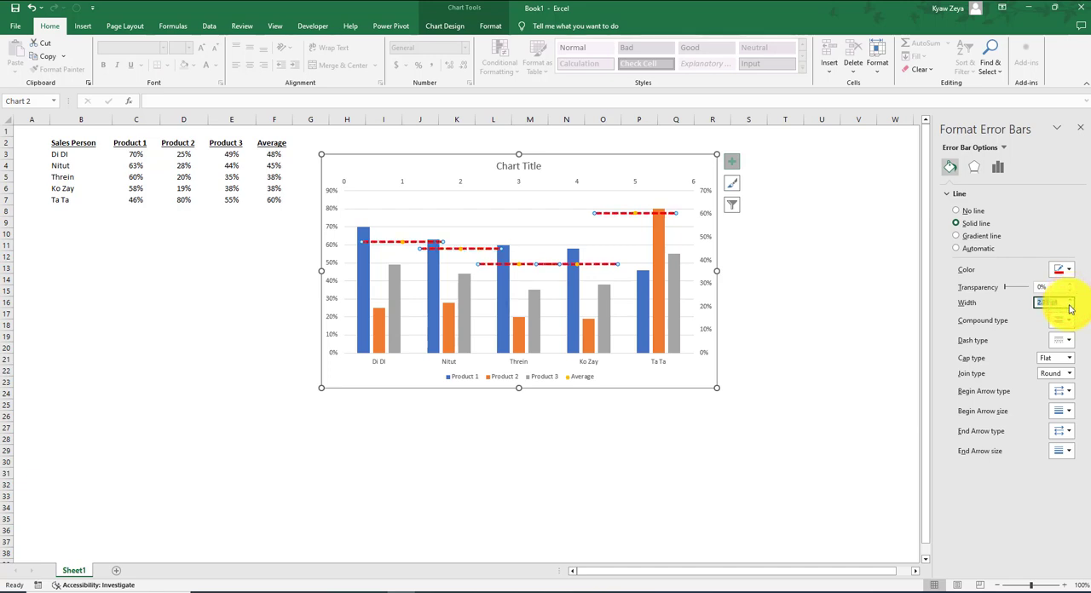
Increase the line width of the Average series' horizontal error bars to 2.5 pt.
click(1069, 306)
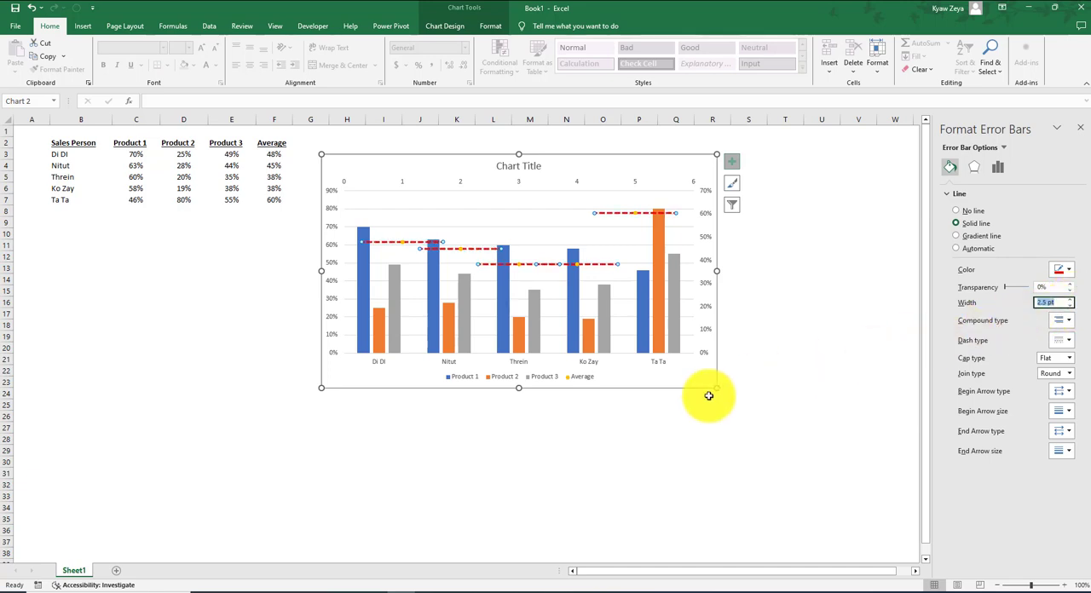
click(436, 465)
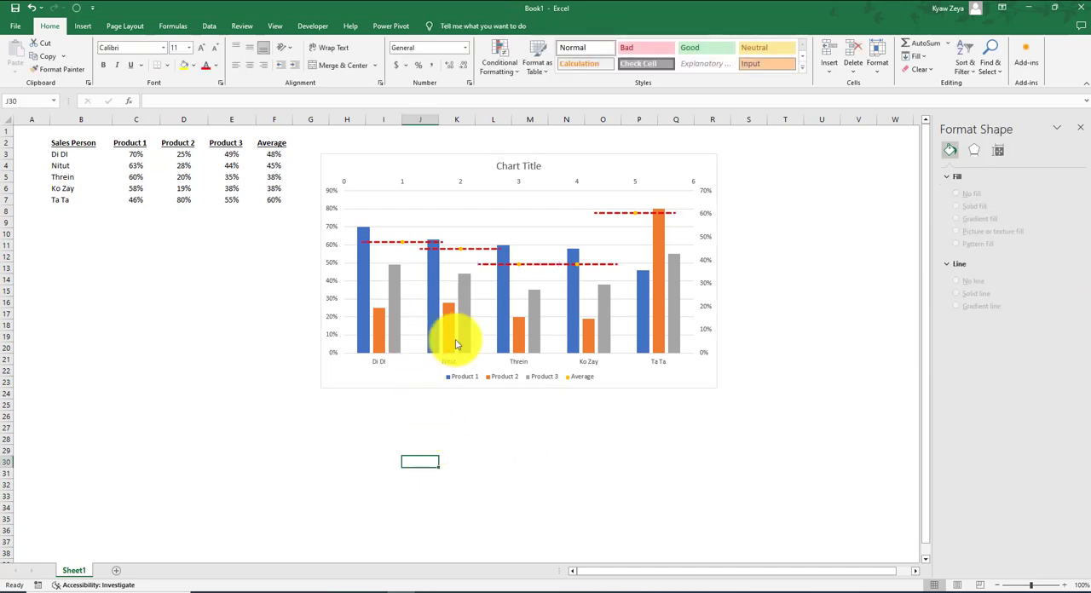
Set the maximum bound of the chart's secondary vertical axis to 0.9.
click(704, 307)
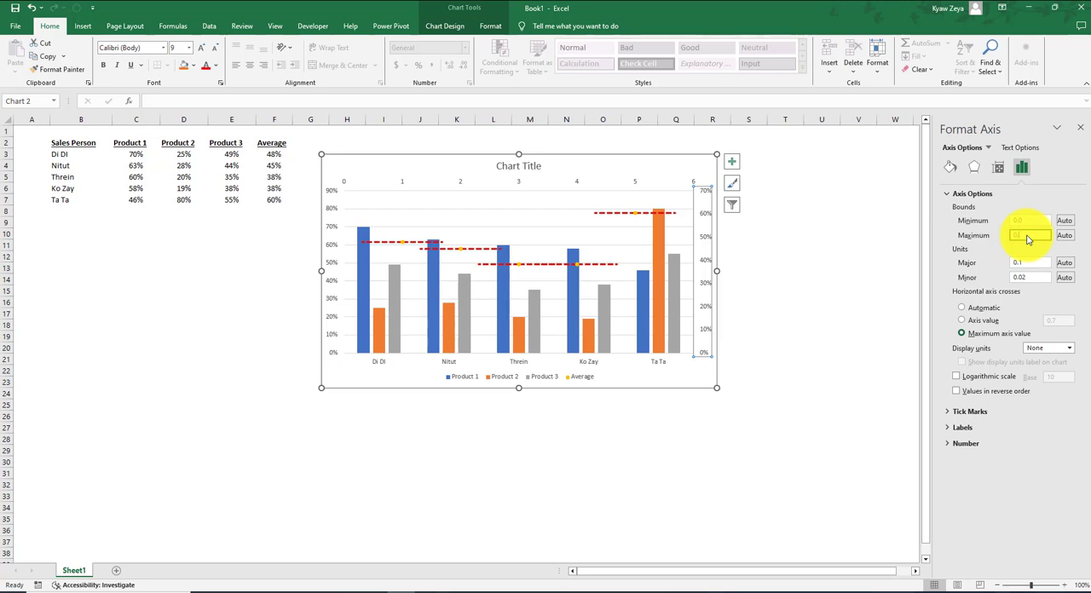
click(883, 256)
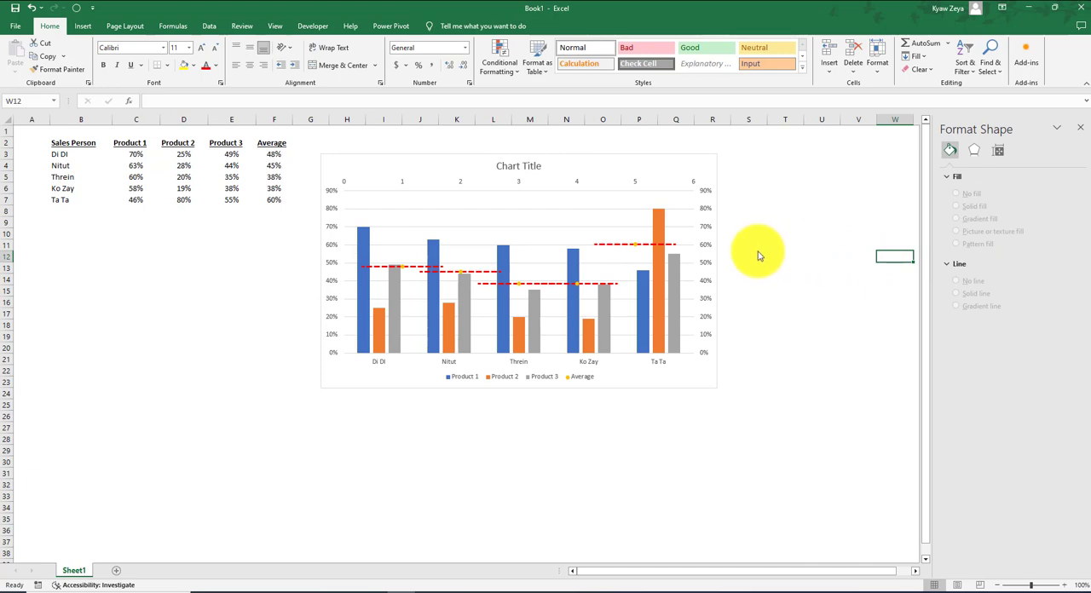
Set the marker option of the Average series to None, leaving only its dashed error bars.
click(635, 245)
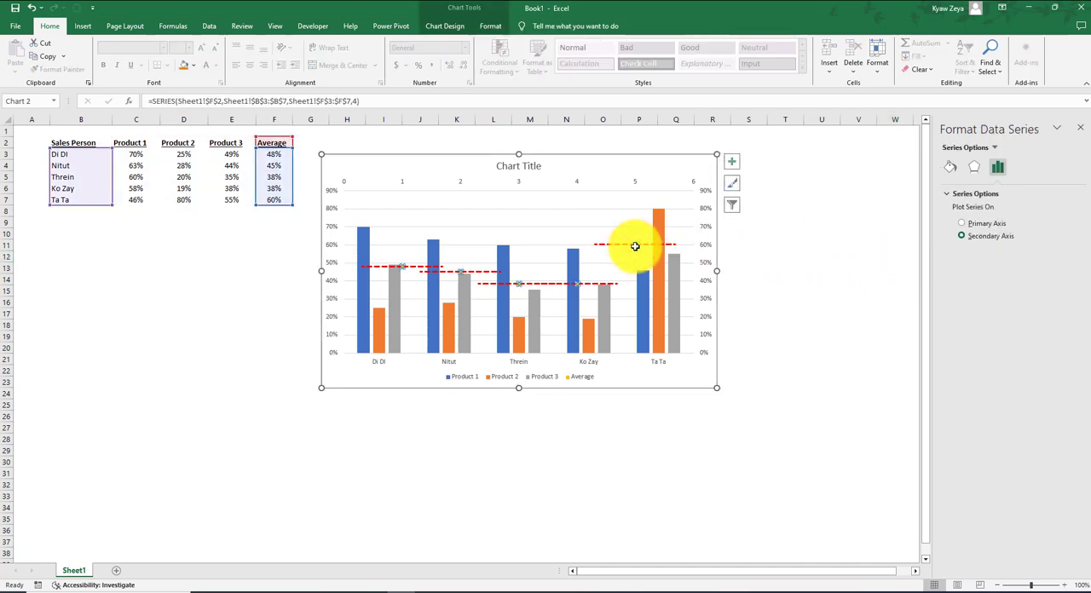
click(951, 168)
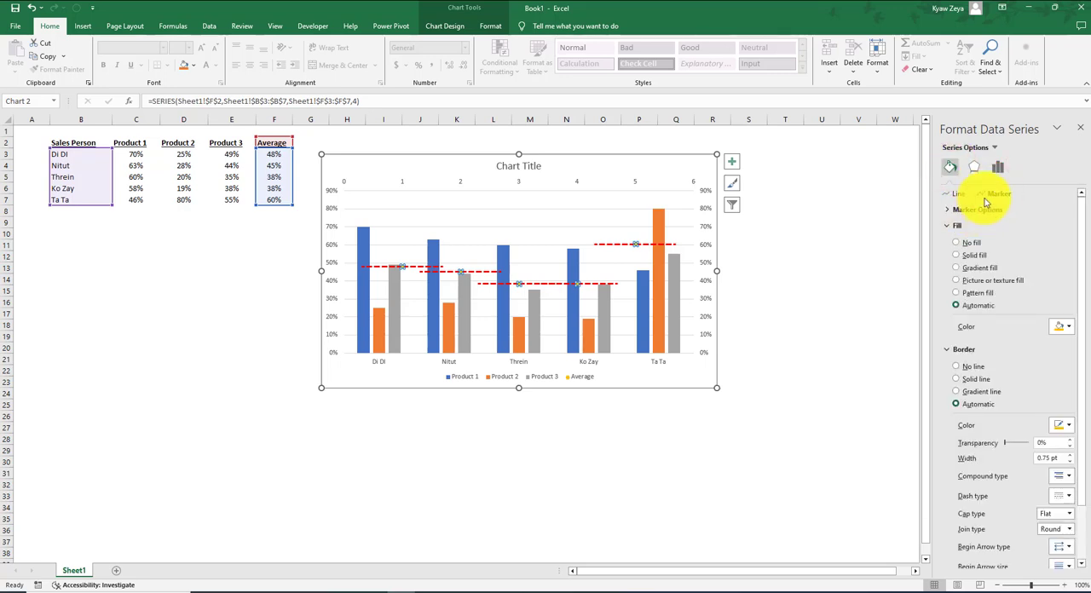
click(947, 211)
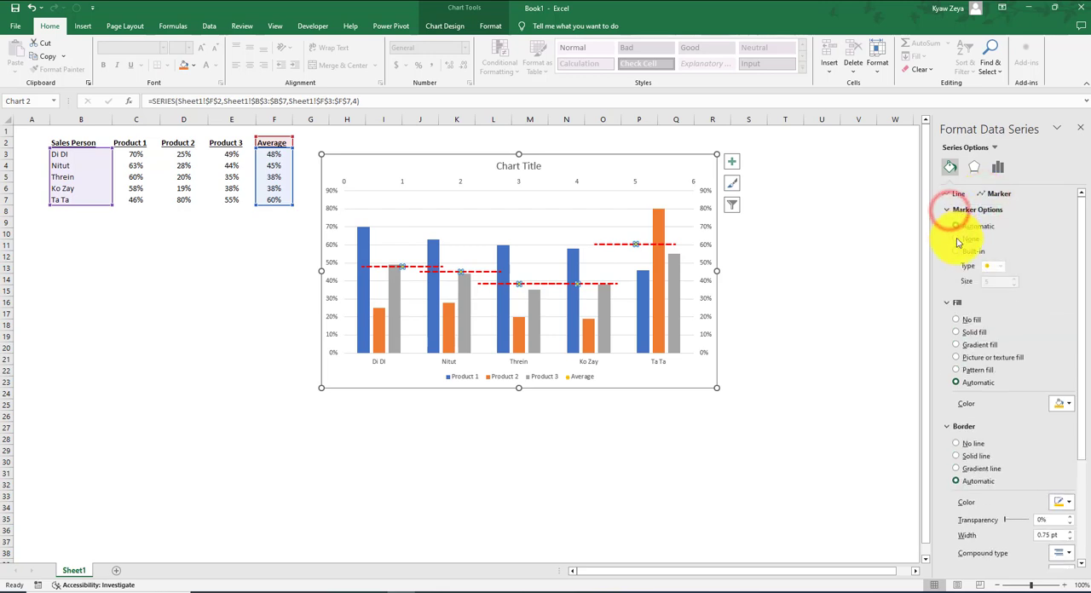
click(956, 239)
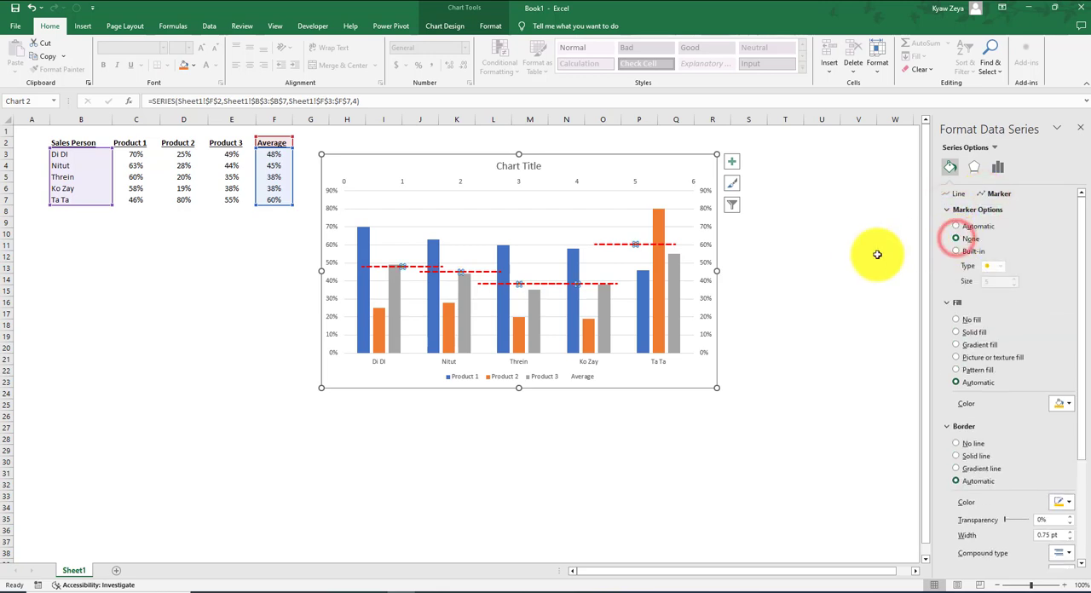
click(822, 266)
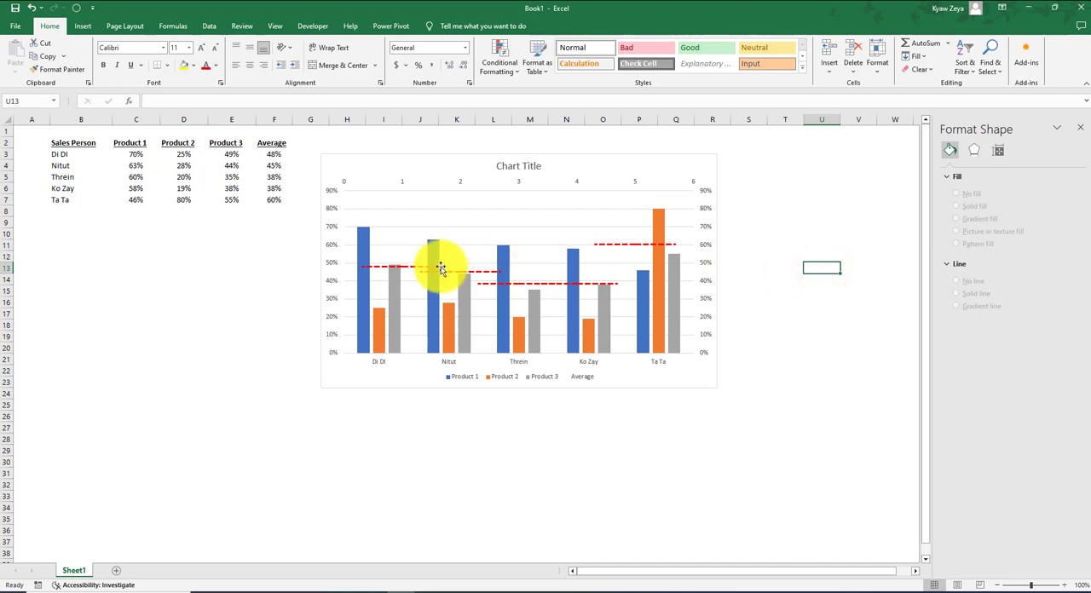
click(408, 270)
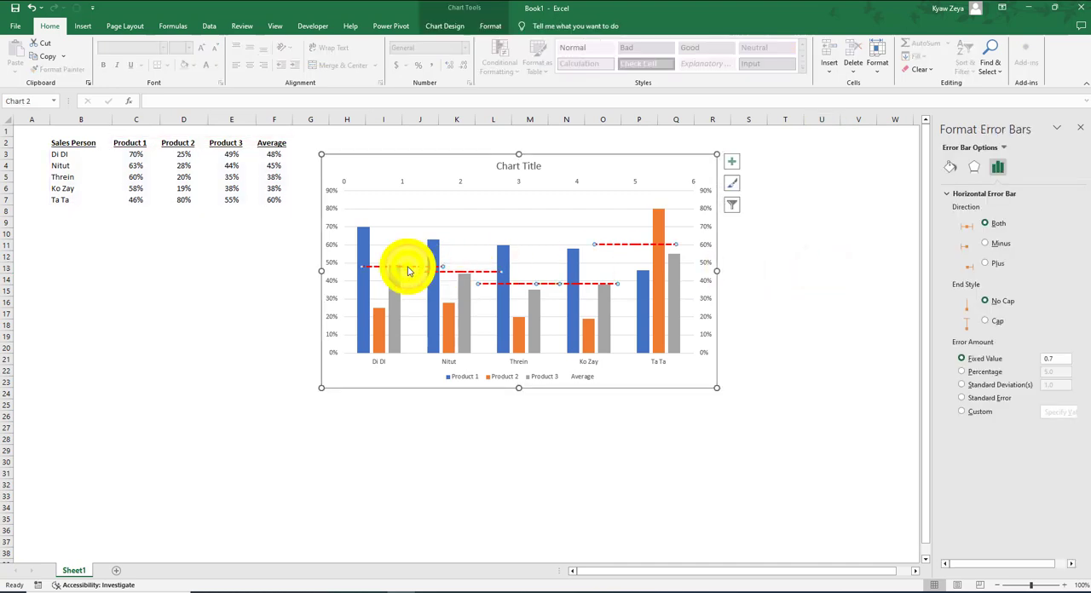
right_click(409, 269)
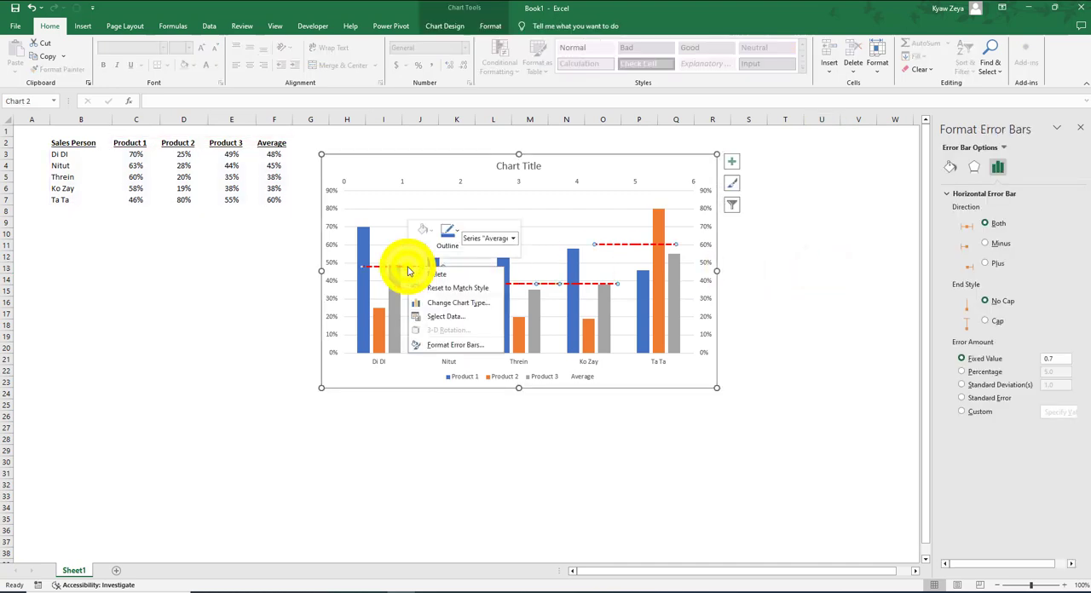
click(512, 458)
mouse_move(371, 243)
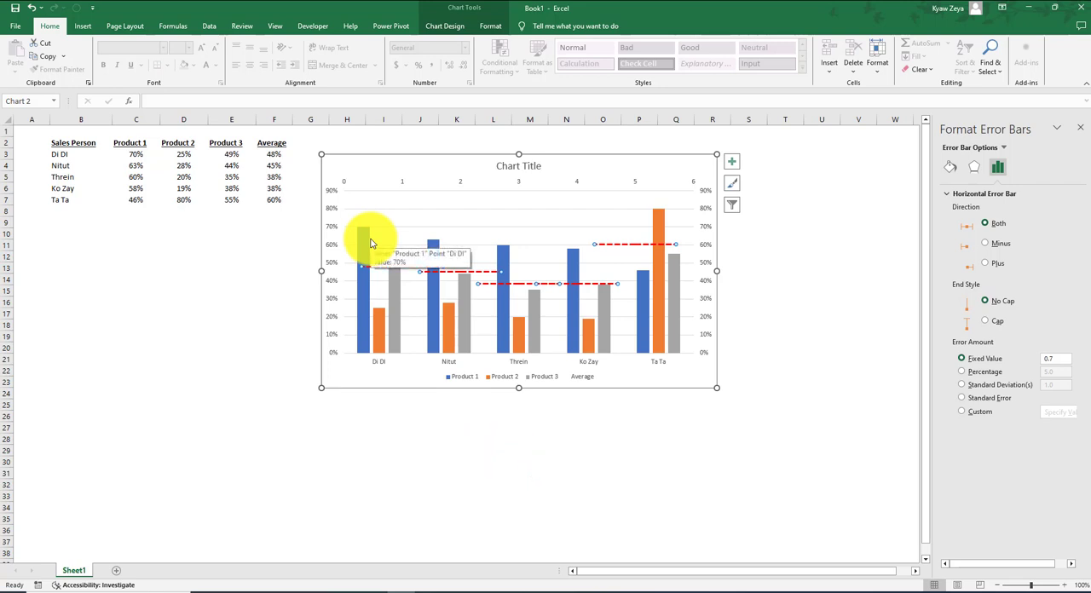
Delete the chart's secondary vertical axis and secondary horizontal axis.
click(705, 271)
key(Delete)
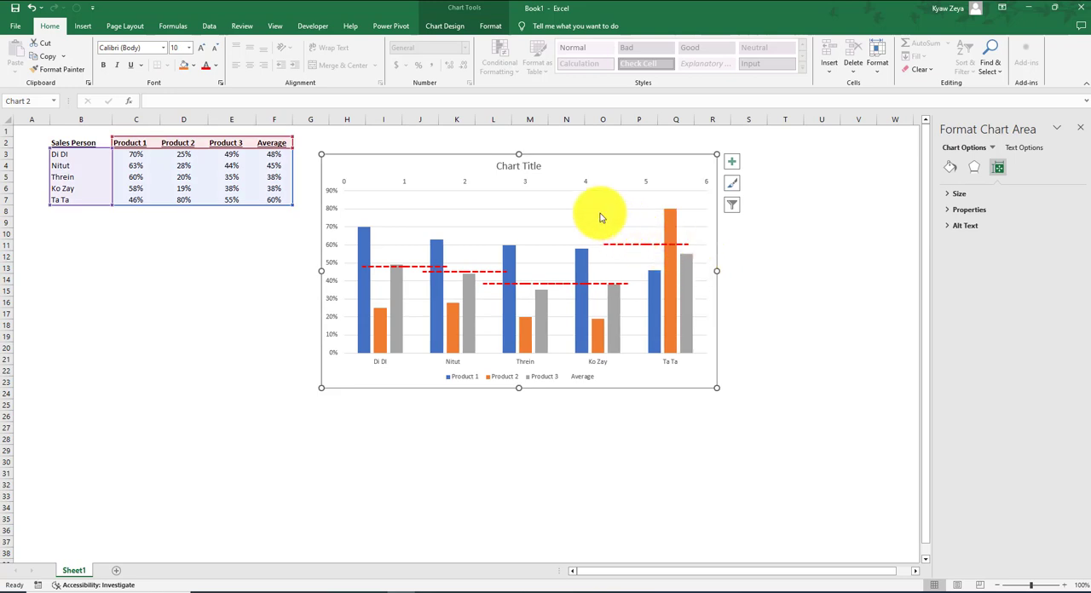
click(465, 189)
key(Delete)
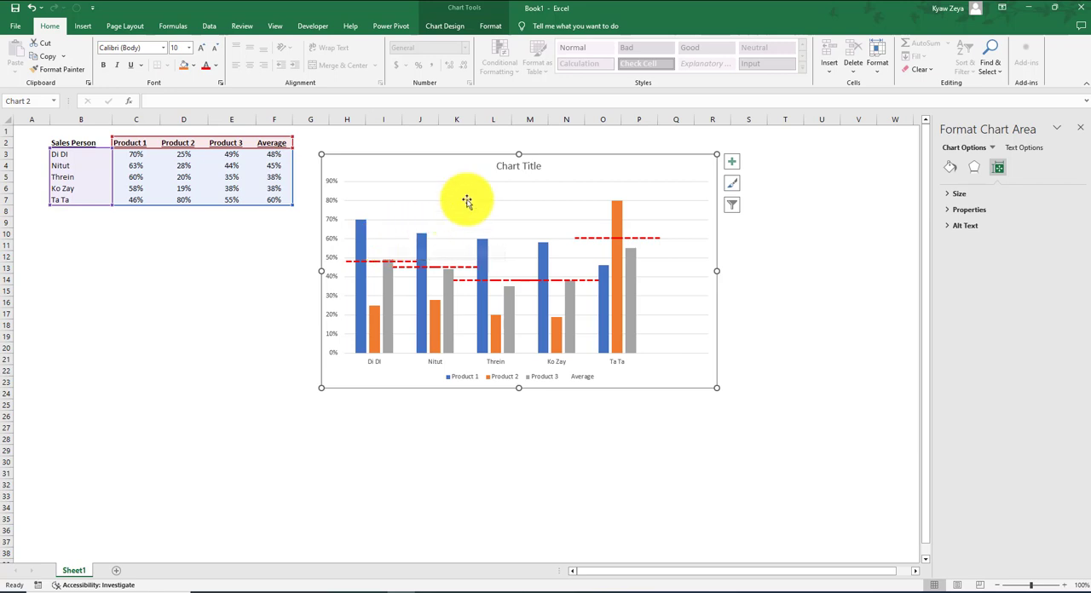
Change the chart title to "Review of Sale Persons for Product Sales".
click(530, 167)
drag(542, 166, 490, 166)
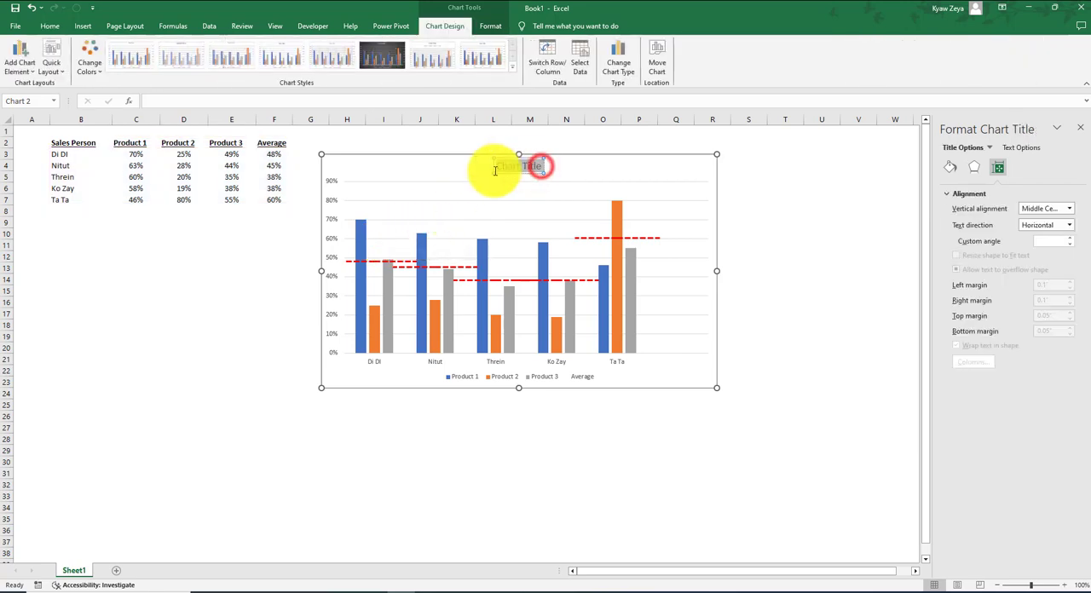
text(Re)
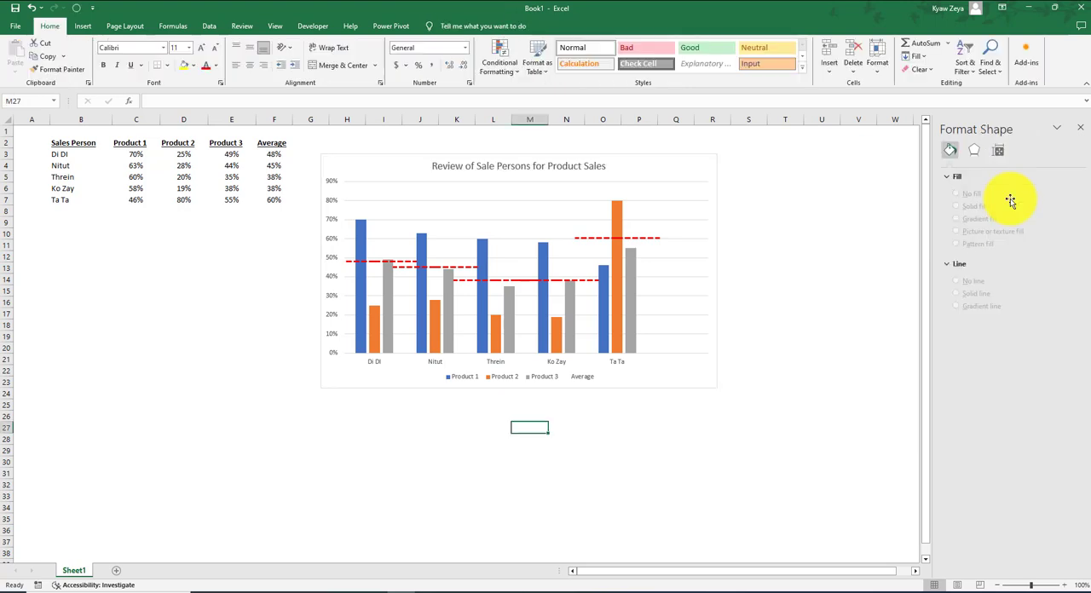
Make the labels of the chart's horizontal category axis and vertical percentage axis bold.
click(374, 365)
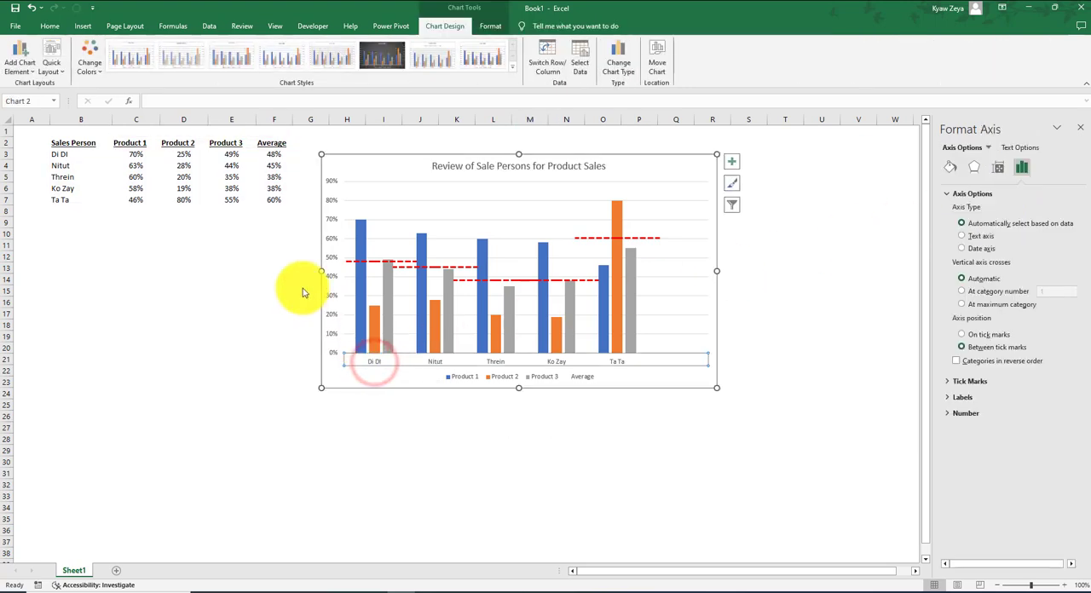
click(50, 26)
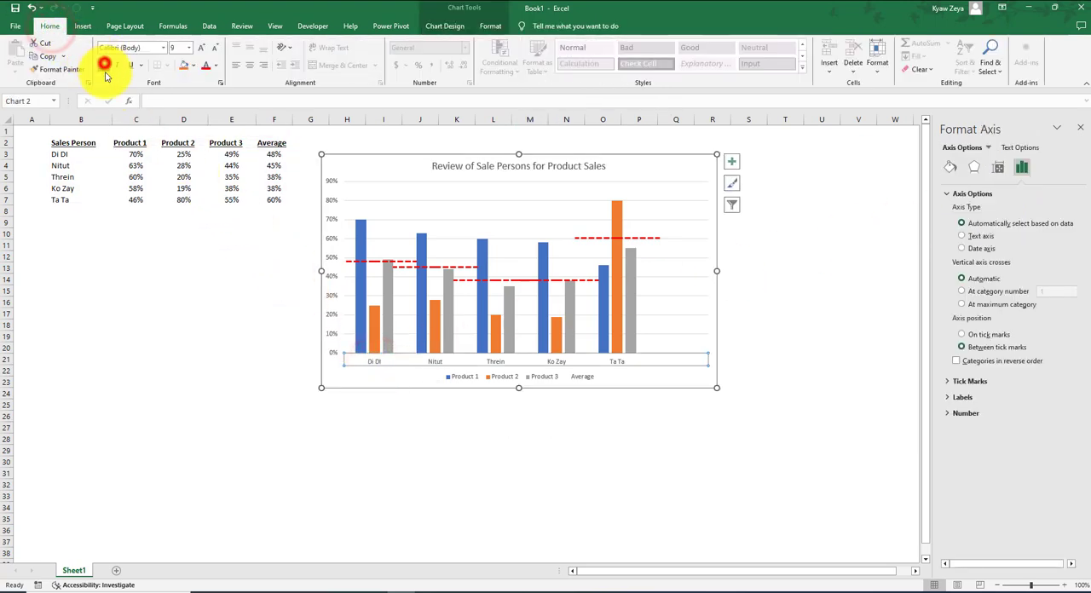
click(335, 318)
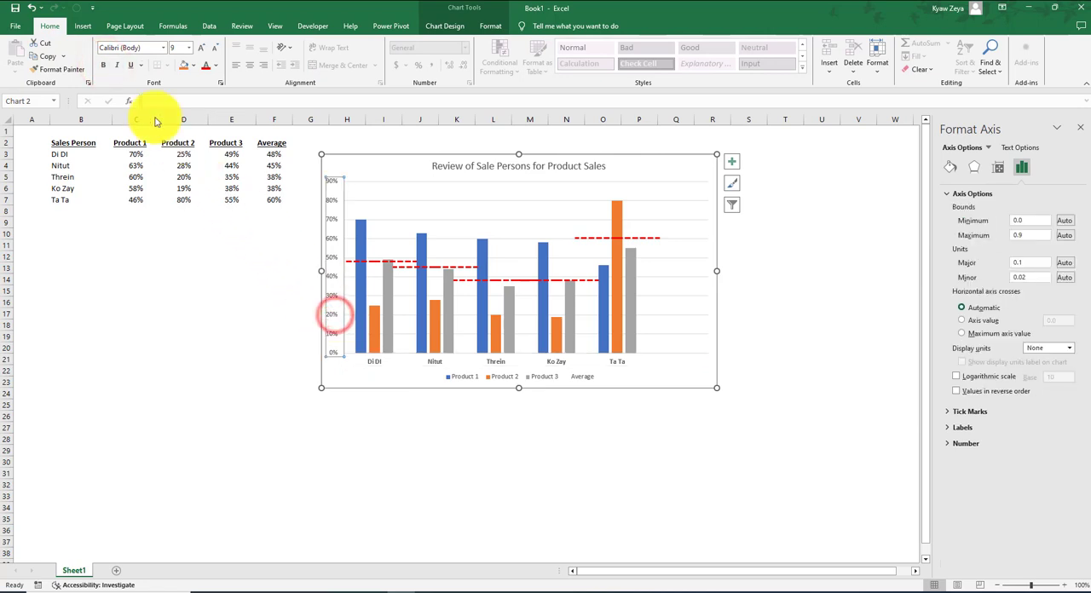
click(104, 64)
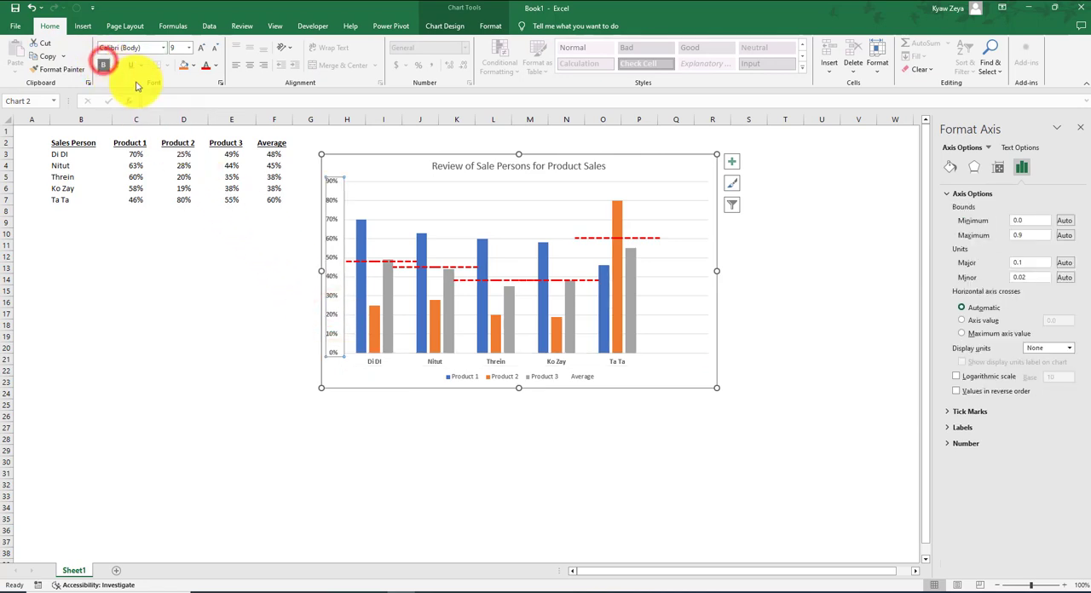
Add data labels to the Product 1, Product 2 and Product 3 column series and deselect the chart.
right_click(363, 224)
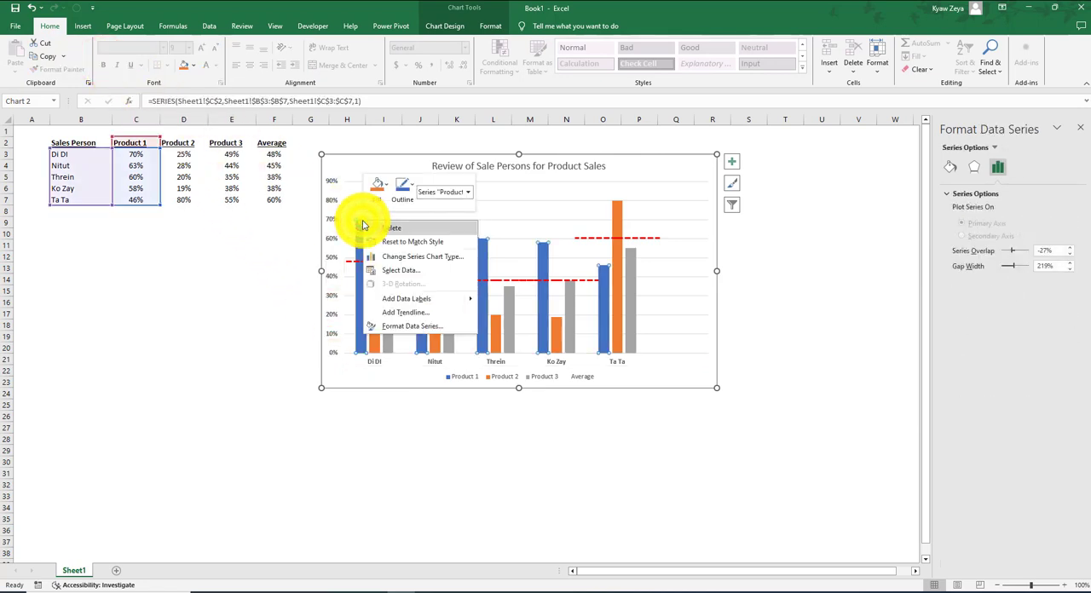
click(414, 299)
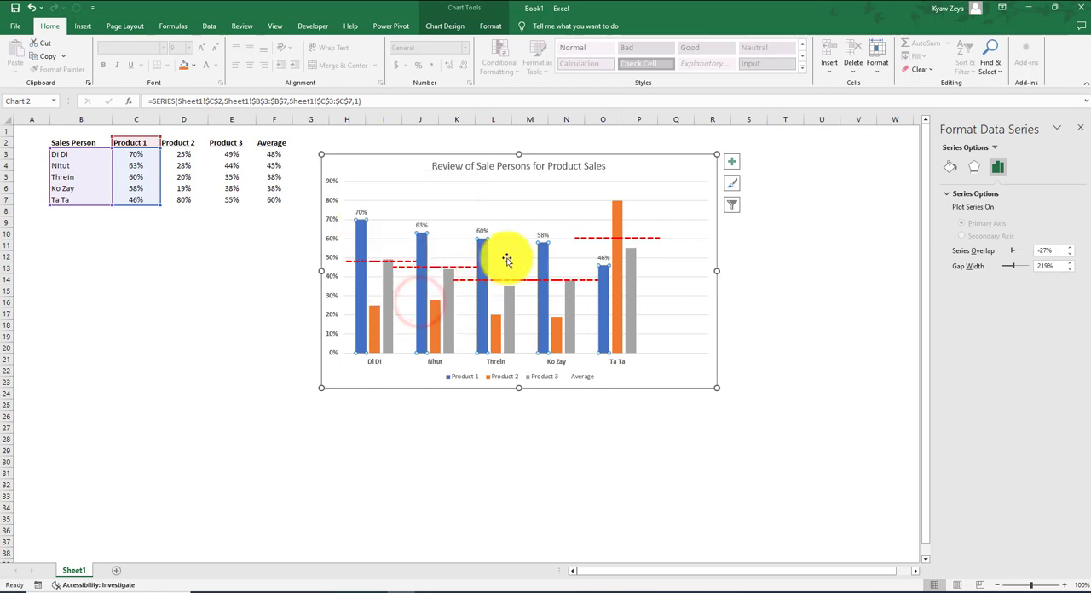
right_click(621, 205)
click(649, 281)
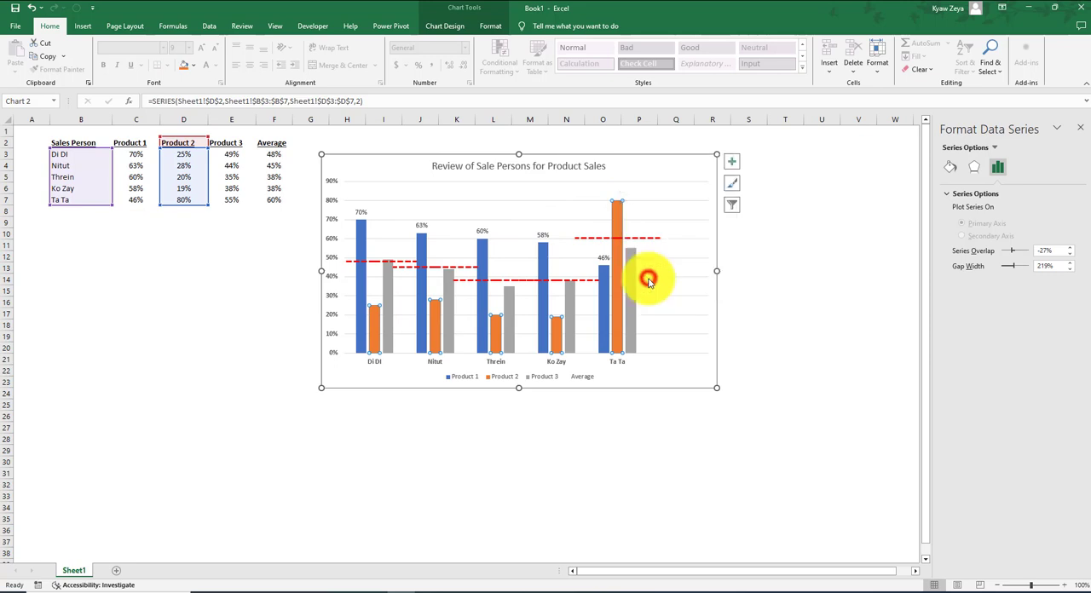
right_click(388, 277)
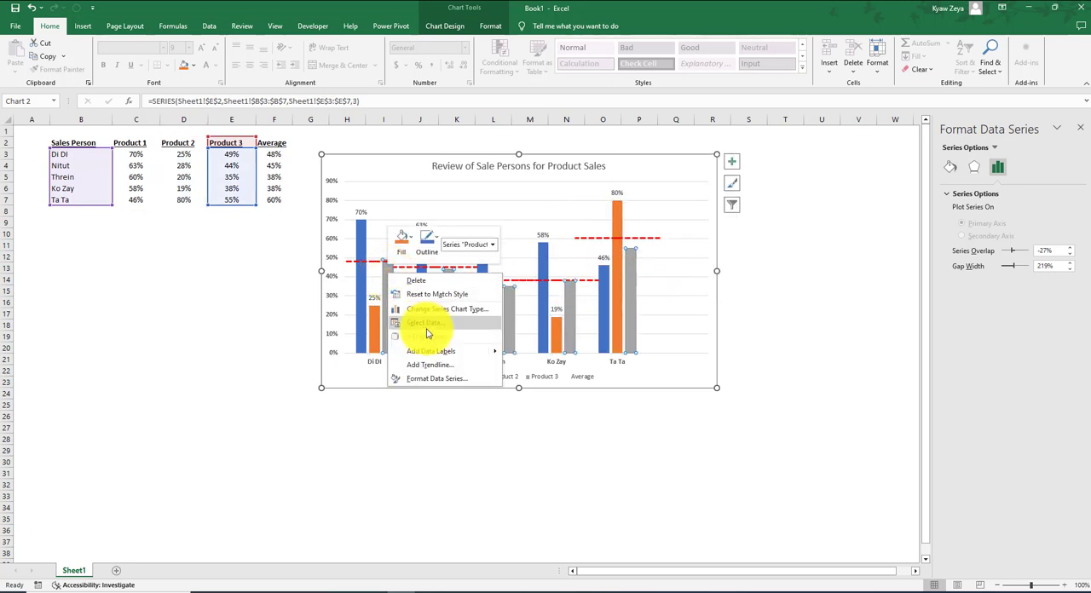
click(433, 346)
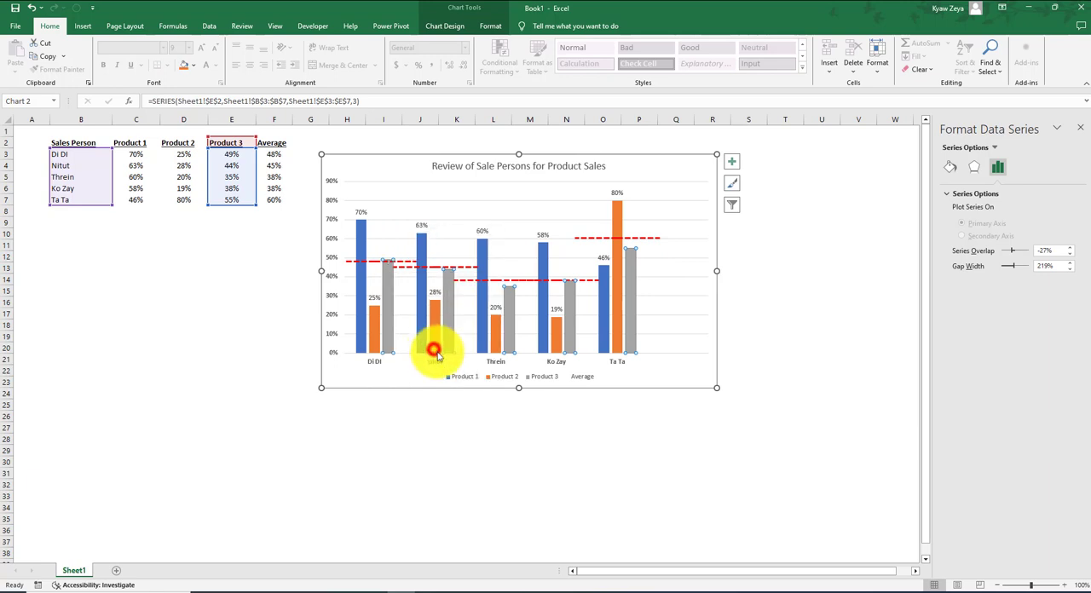
click(608, 479)
scroll(608, 479, down, 2)
scroll(608, 479, up, 2)
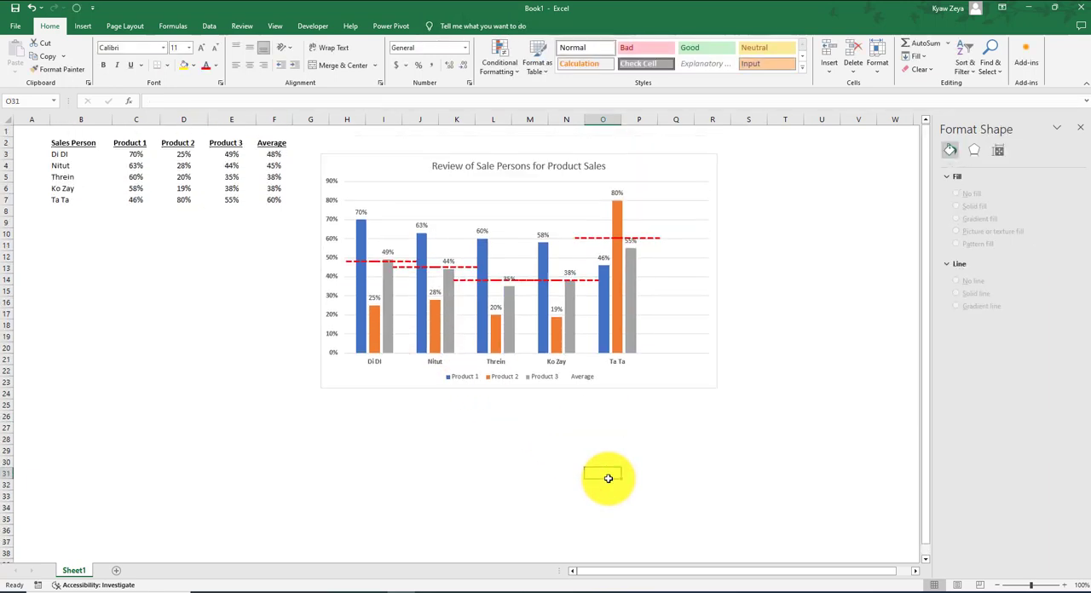